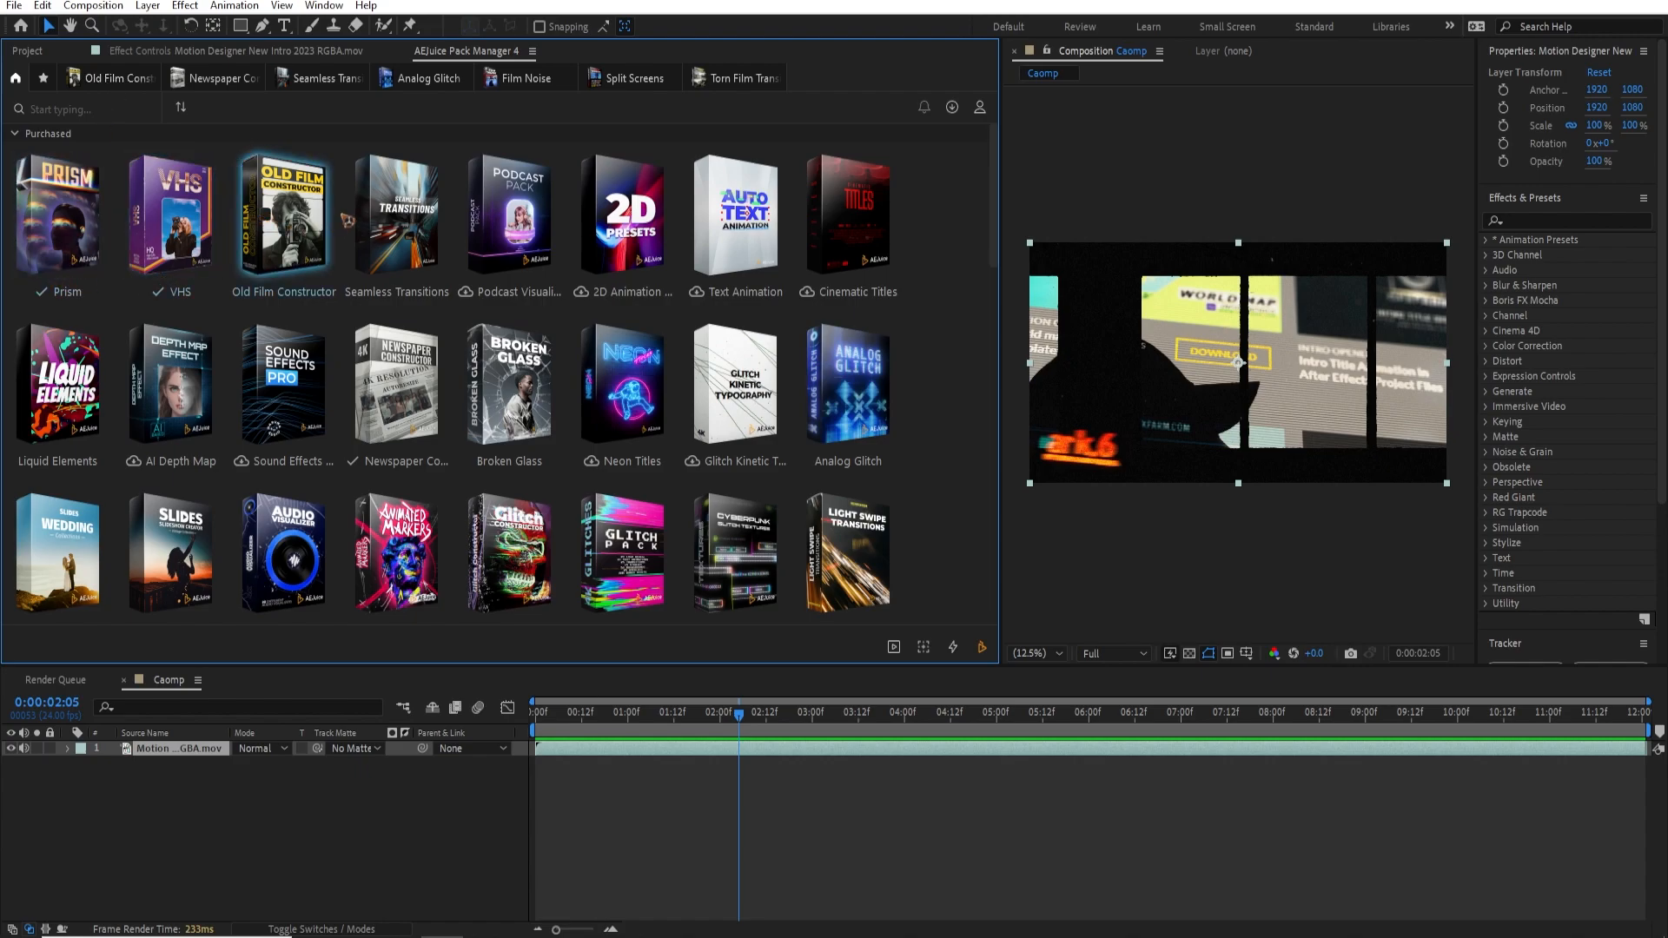
Browse the Old Film Constructor pack while scrubbing the intro's opening frames
left_click(117, 78)
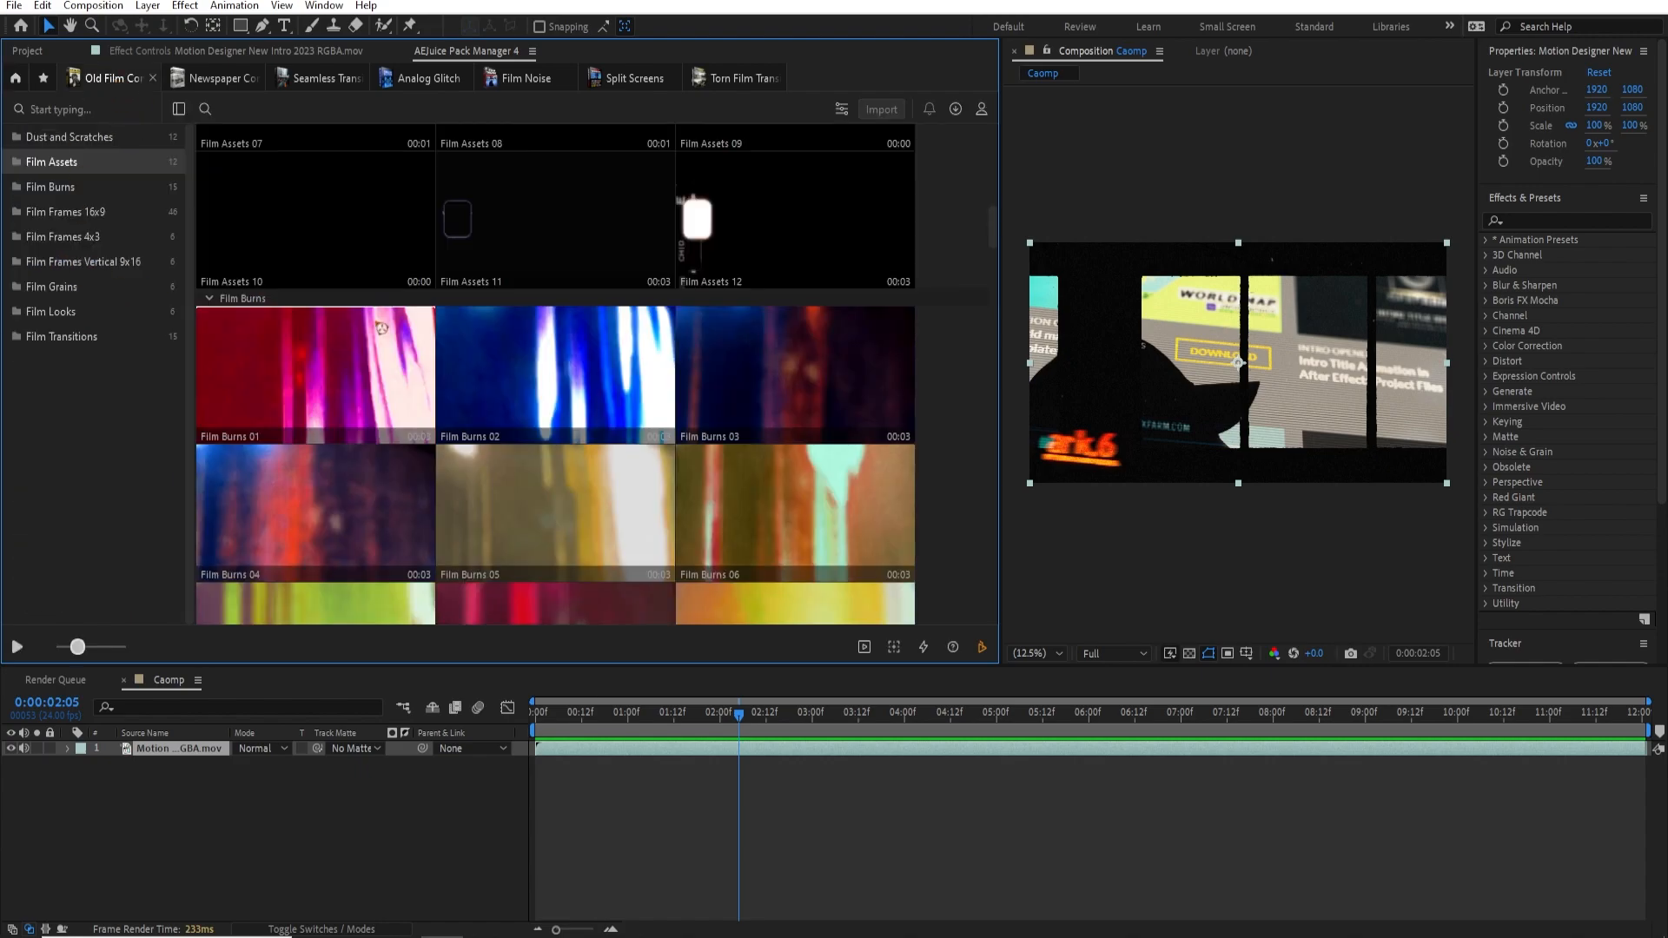
scroll(391, 327, "up", 5)
scroll(378, 339, "up", 5)
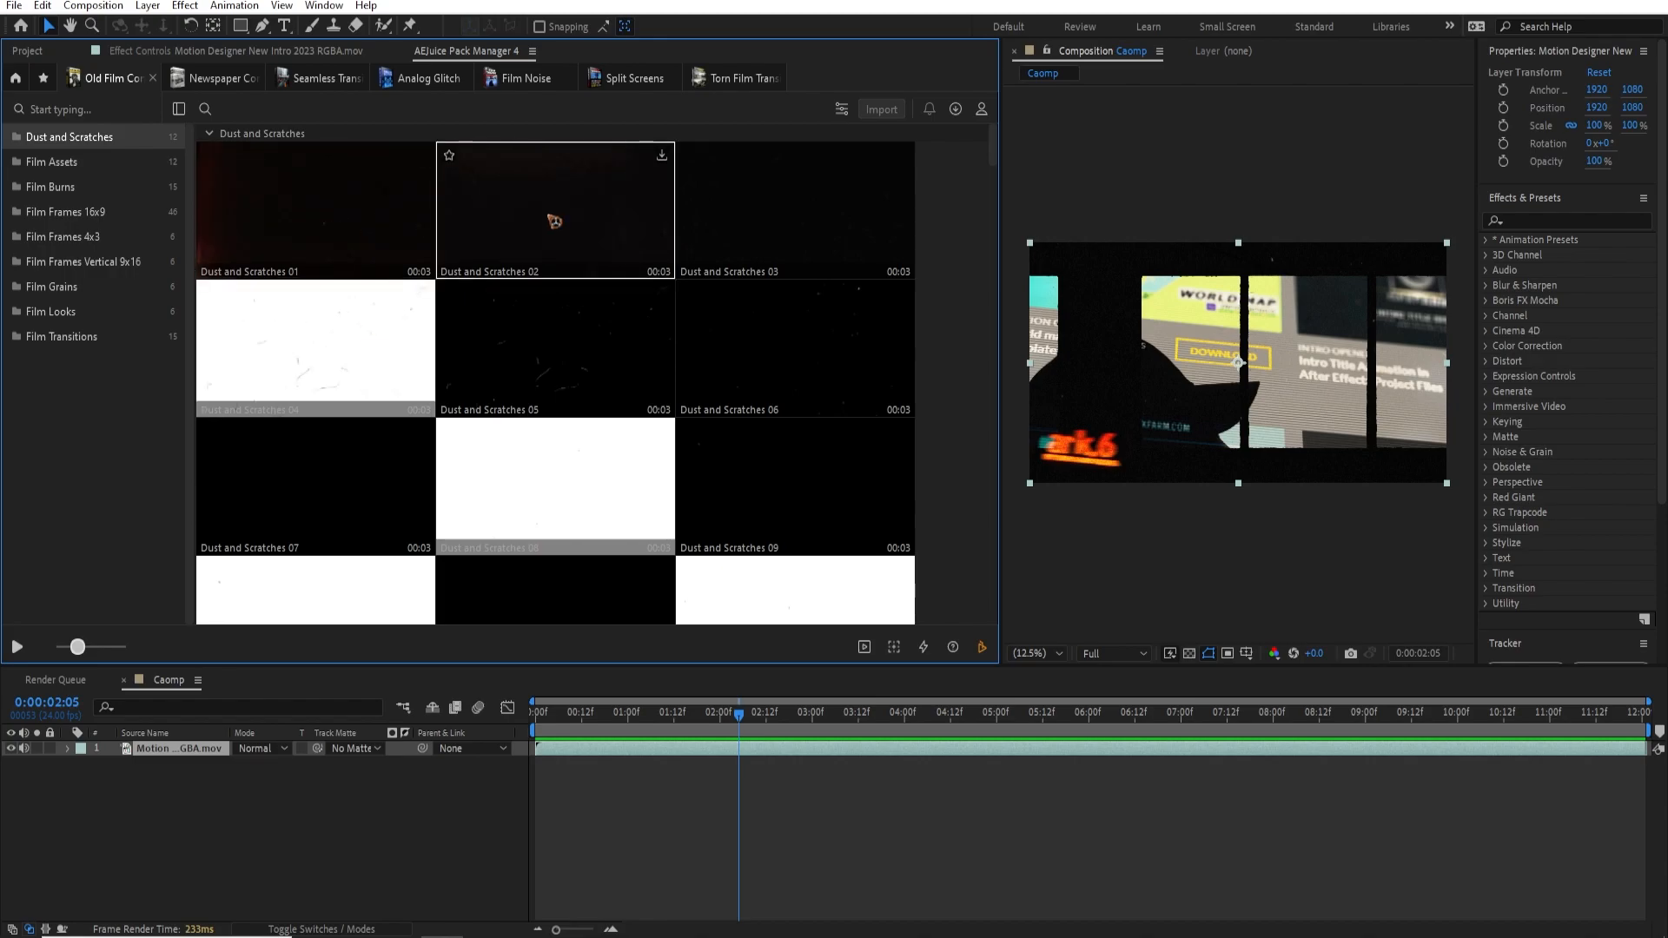
left_click(559, 711)
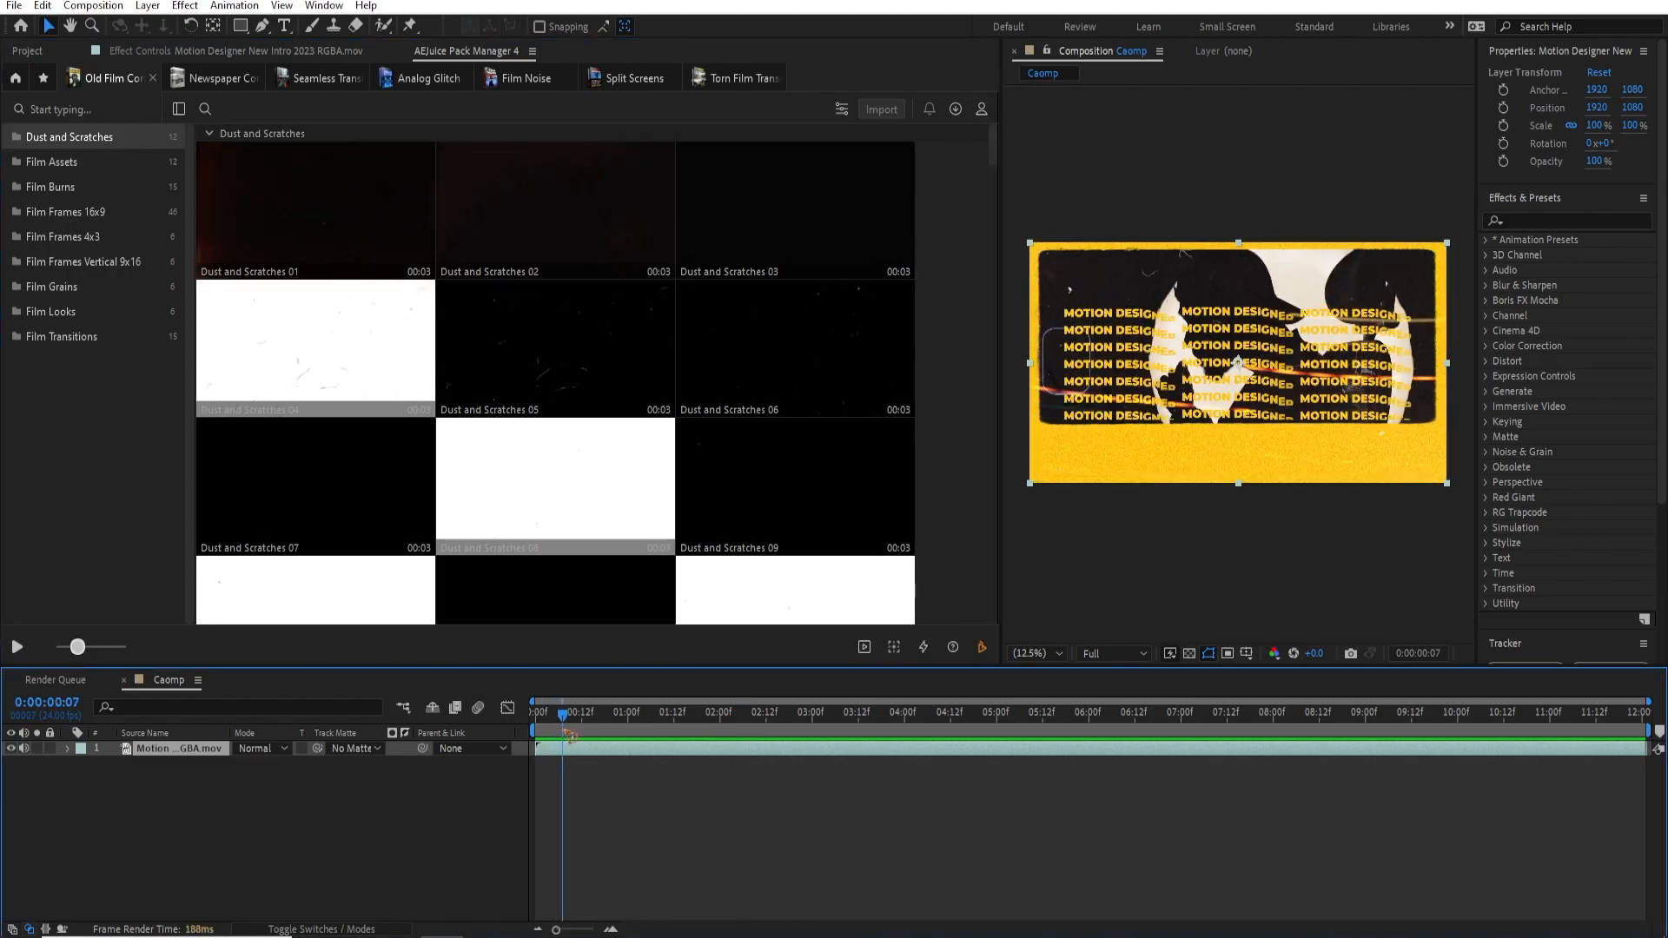
left_click_drag(563, 736, 579, 739)
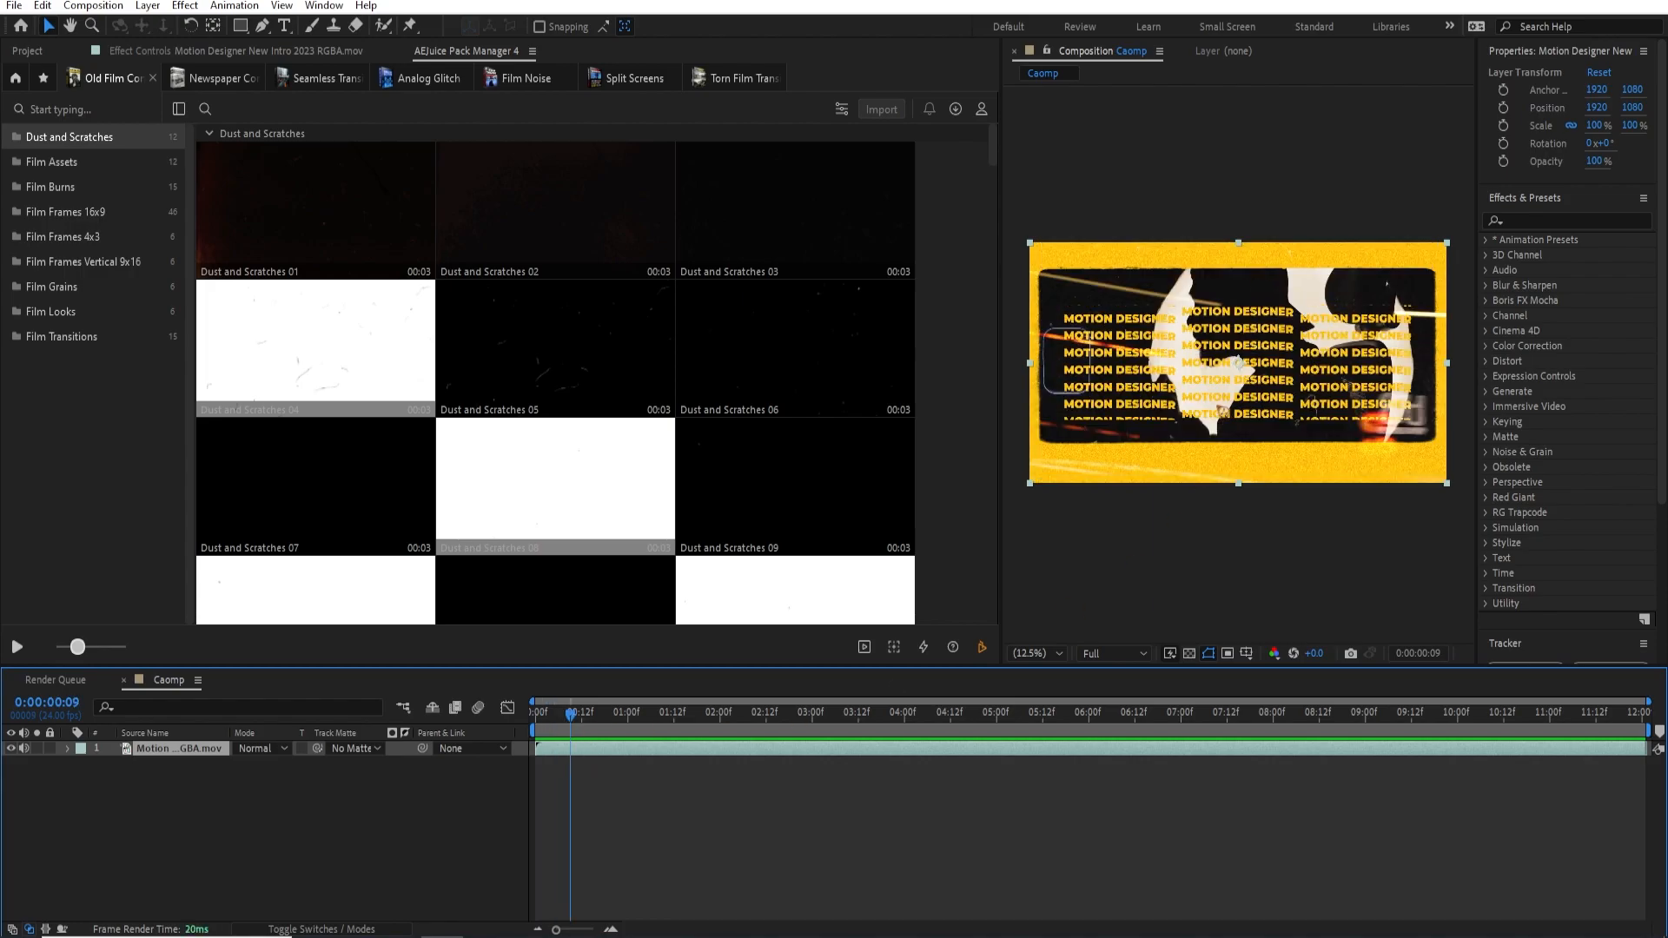
scroll(1233, 412, "up", 2)
scroll(1252, 382, "down", 2)
mouse_move(718, 252)
scroll(594, 346, "down", 1)
scroll(597, 348, "down", 1)
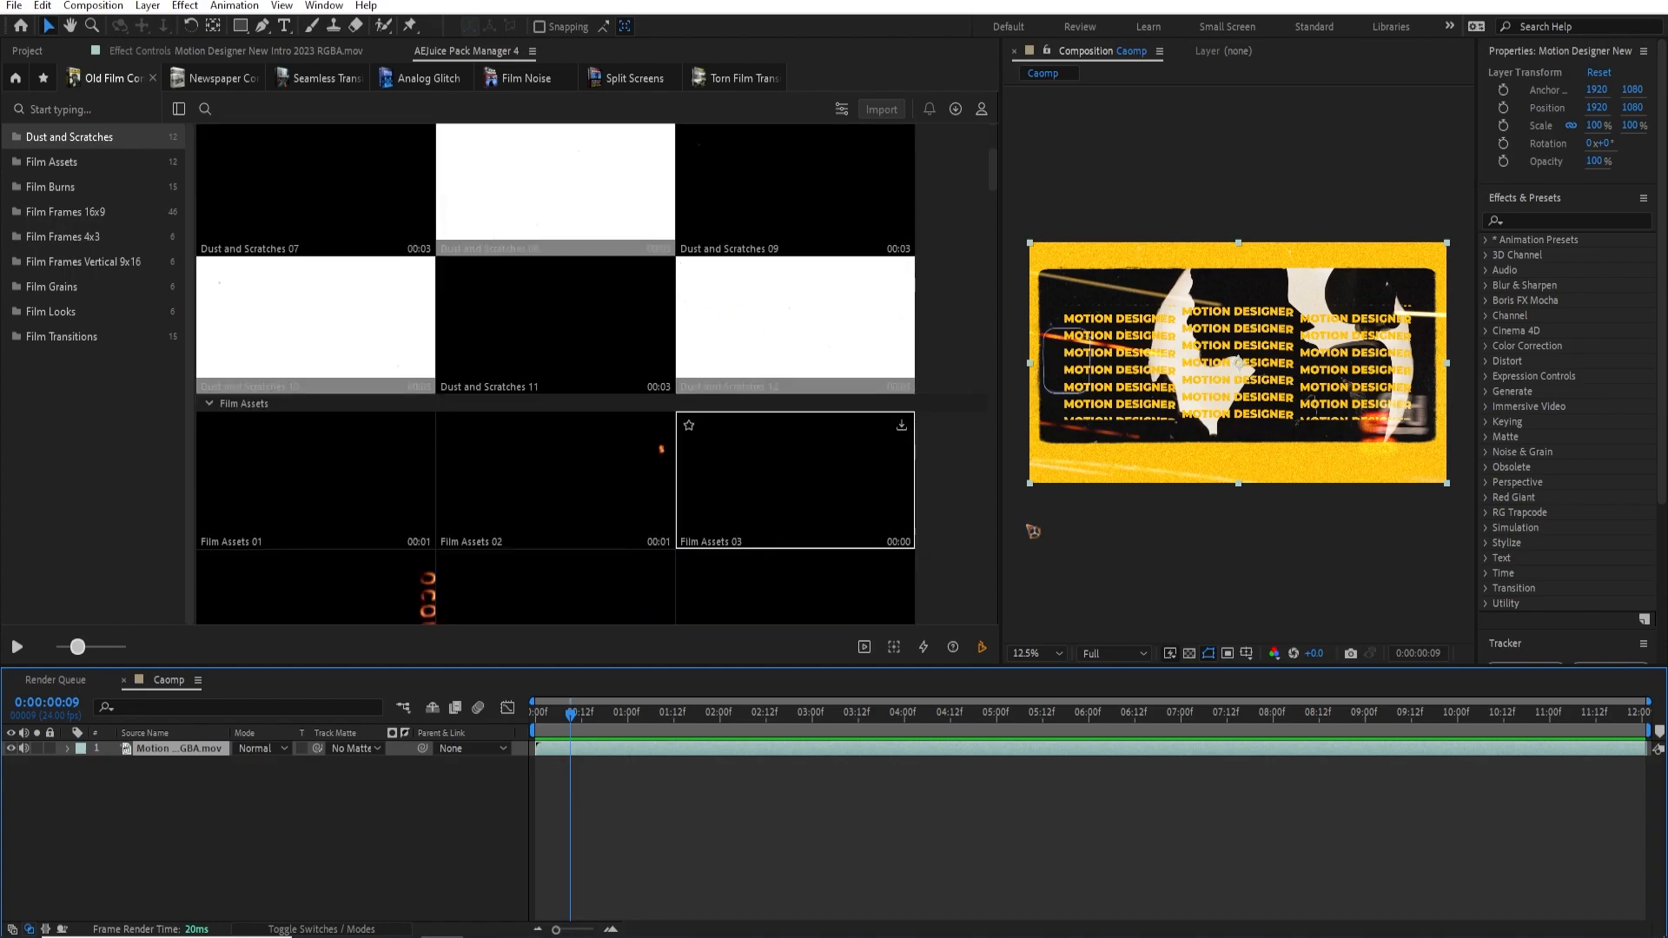
left_click_drag(577, 715, 581, 720)
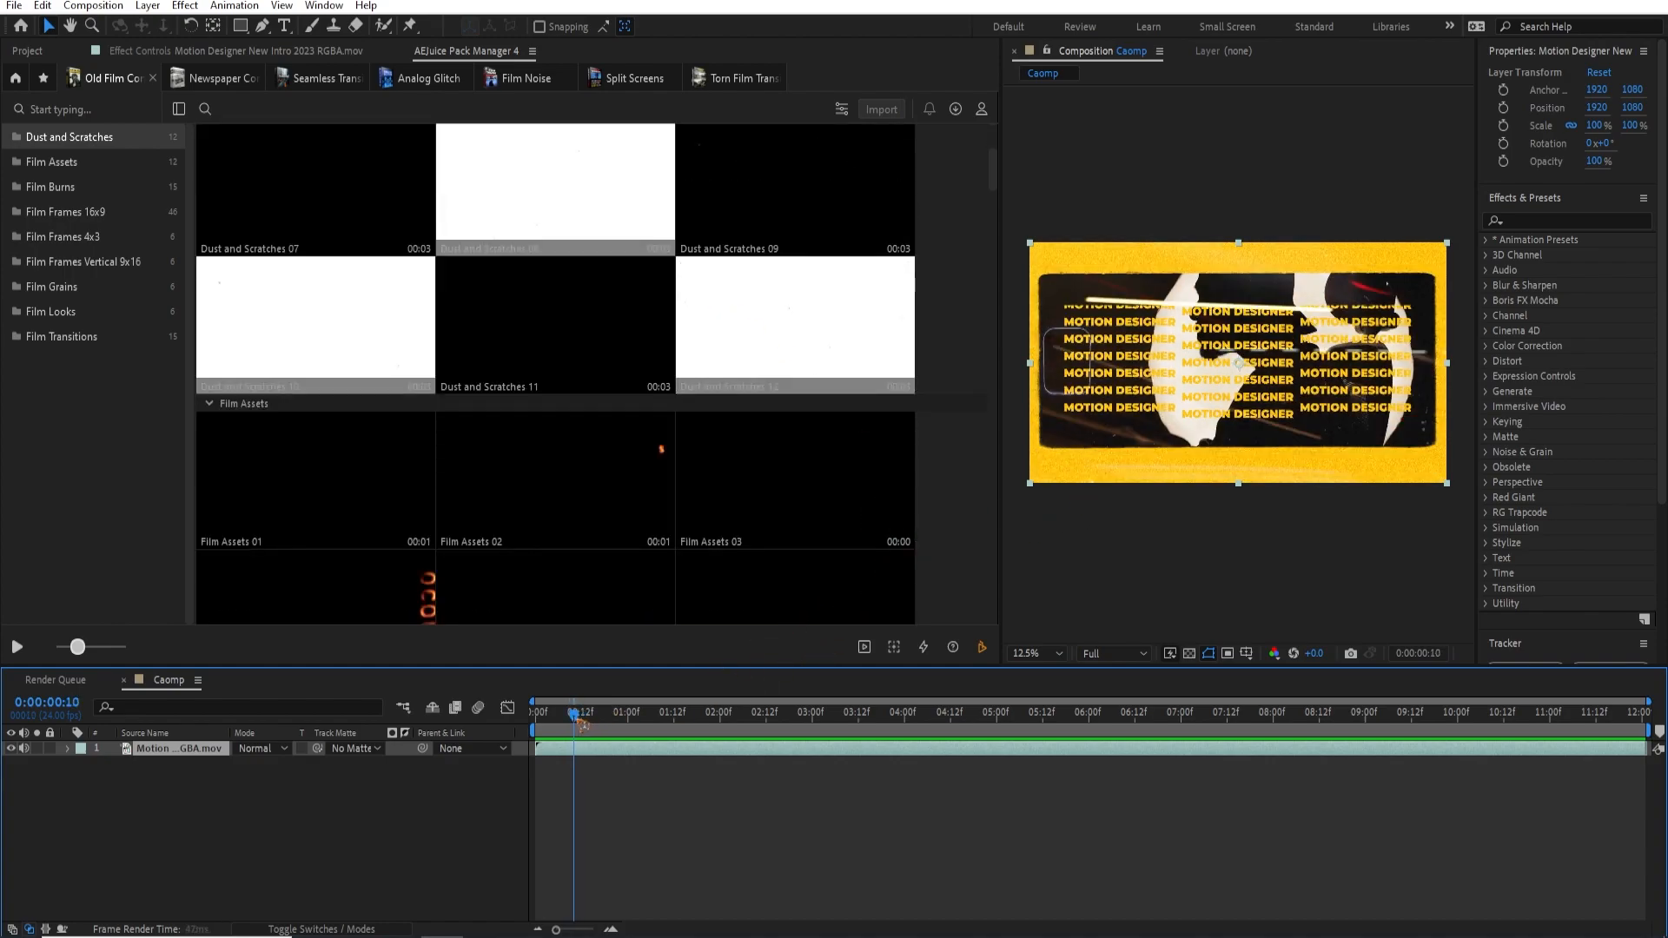
scroll(1412, 458, "up", 2)
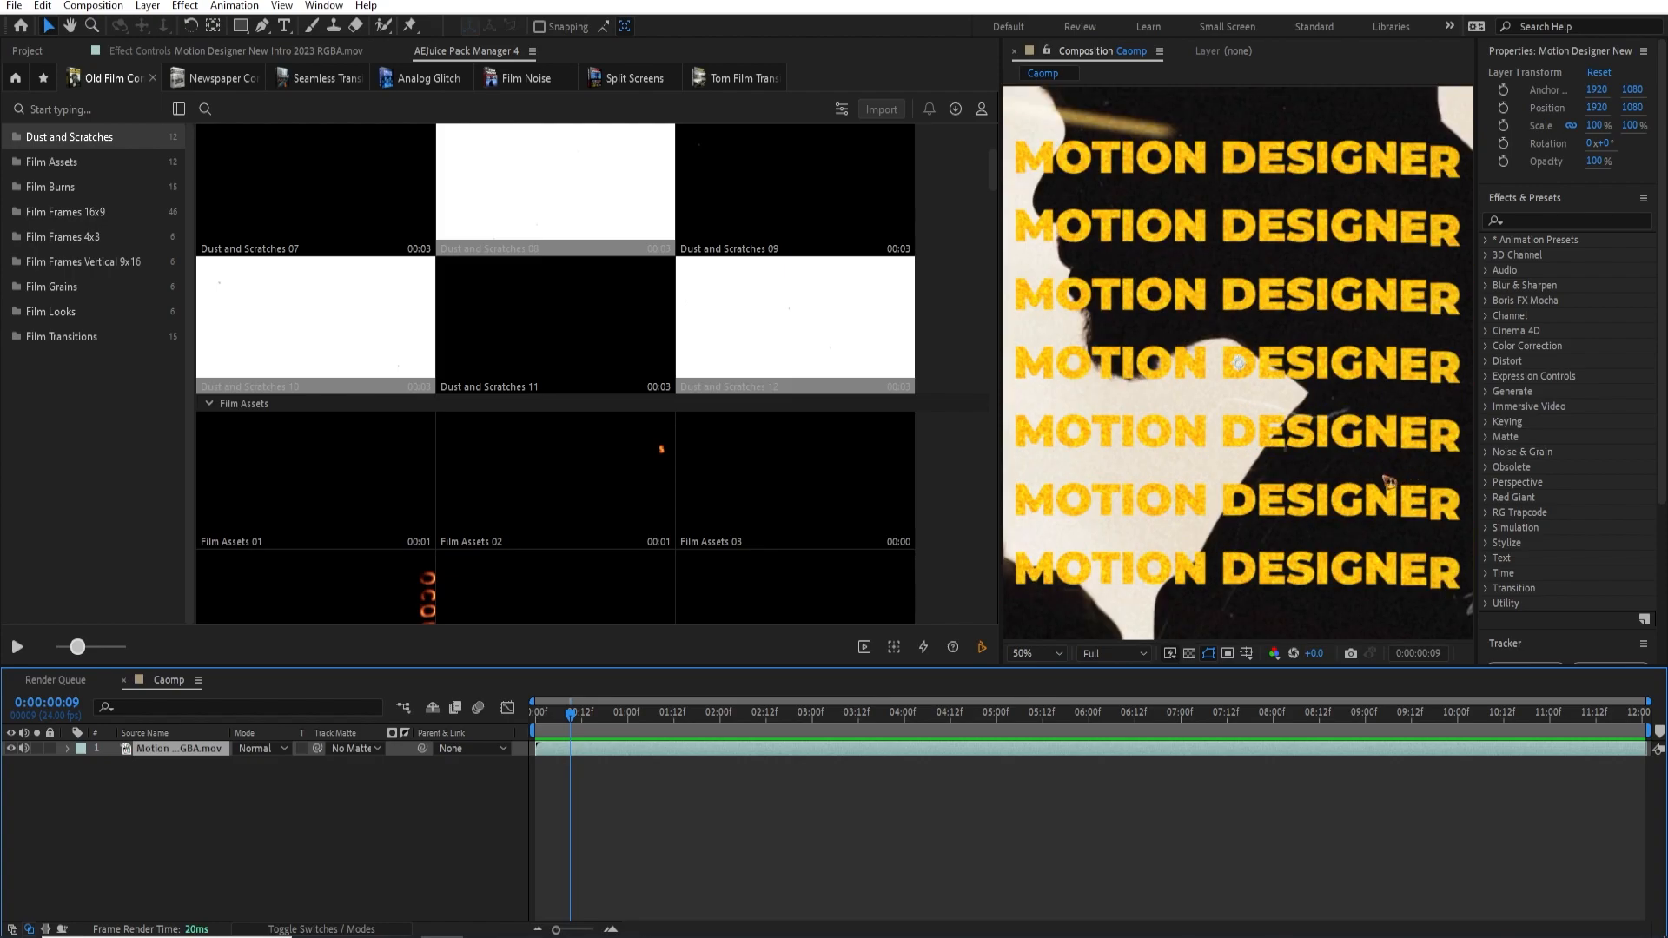
scroll(1389, 479, "down", 2)
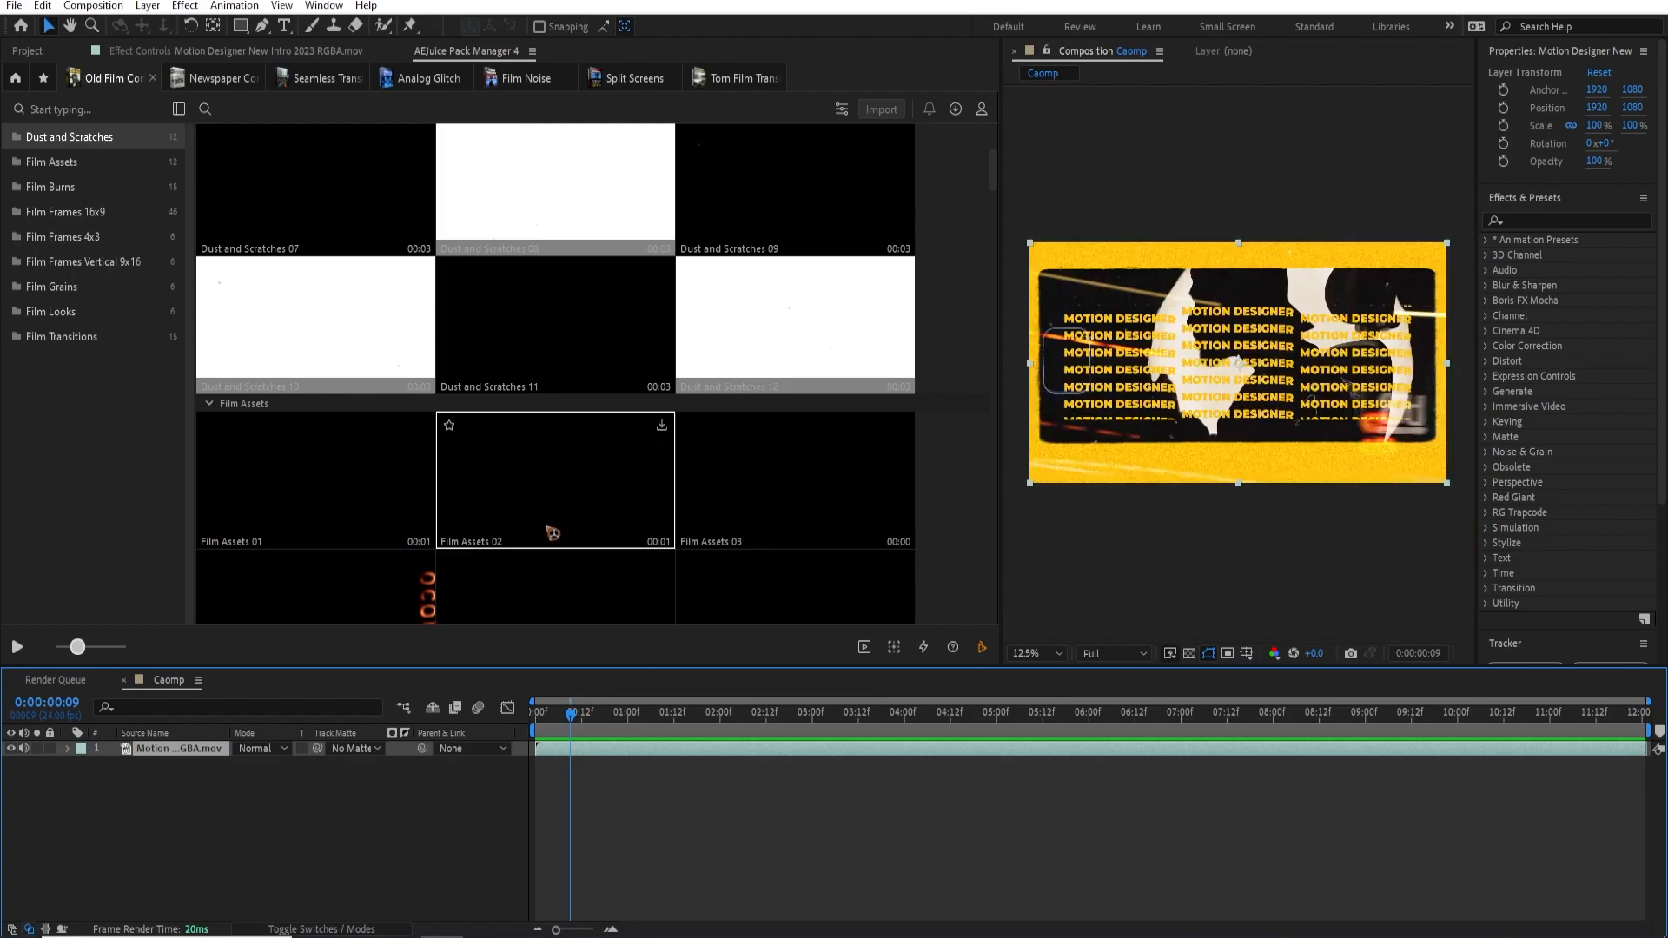
scroll(548, 535, "down", 2)
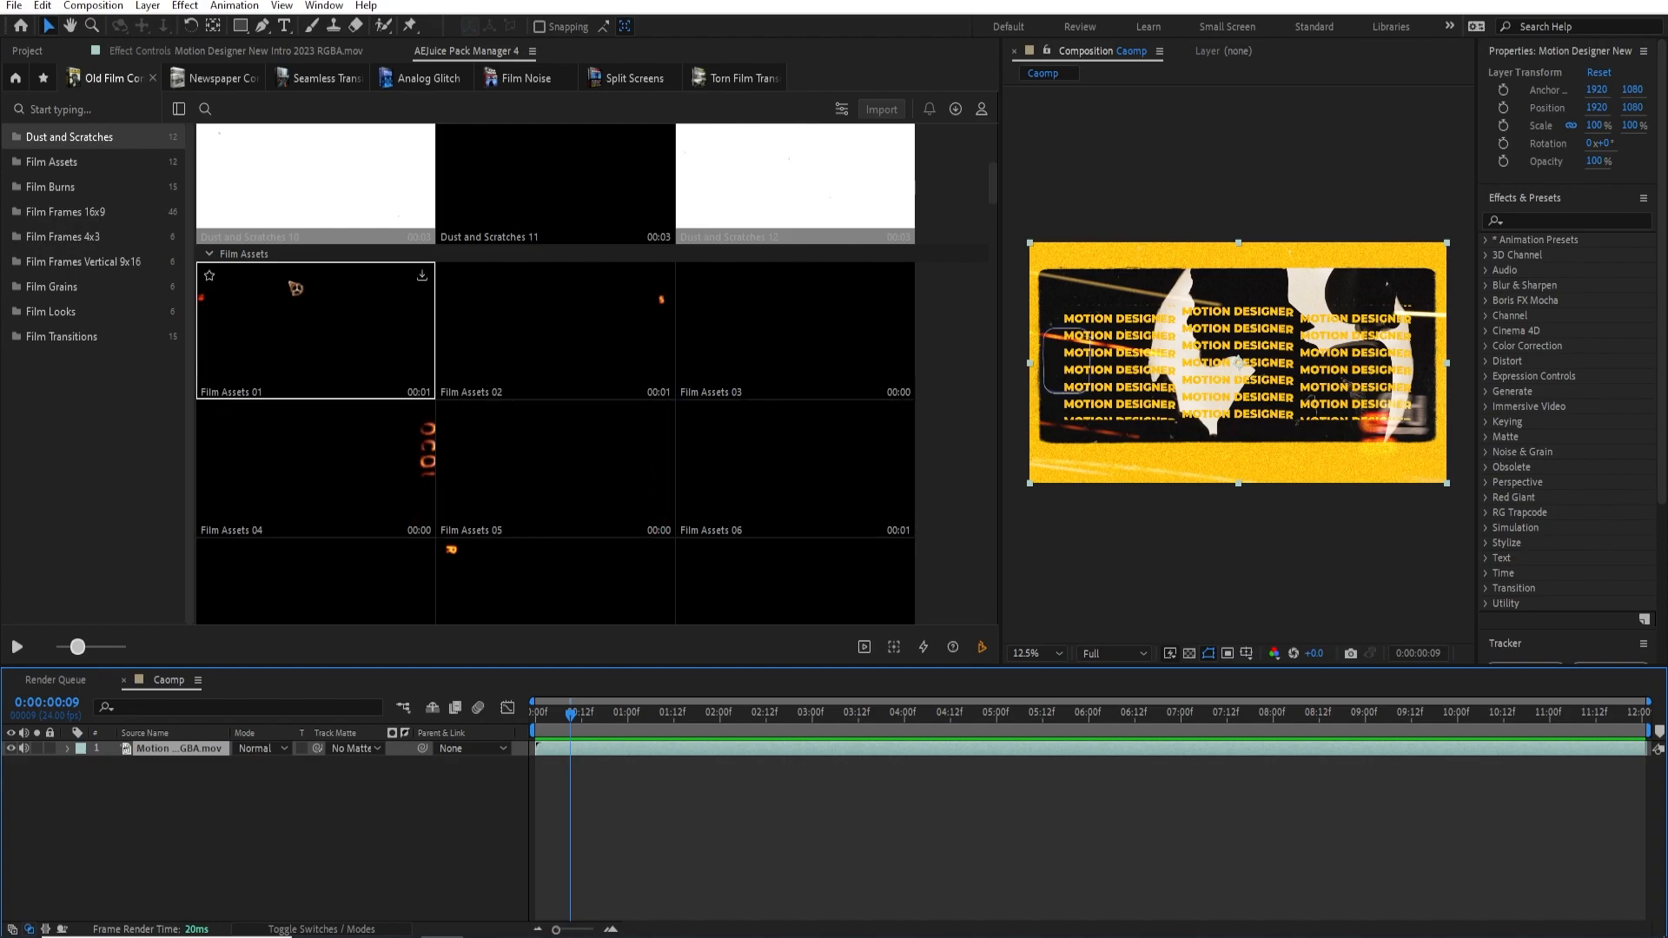
scroll(582, 353, "down", 2)
scroll(581, 365, "down", 3)
scroll(768, 391, "down", 1)
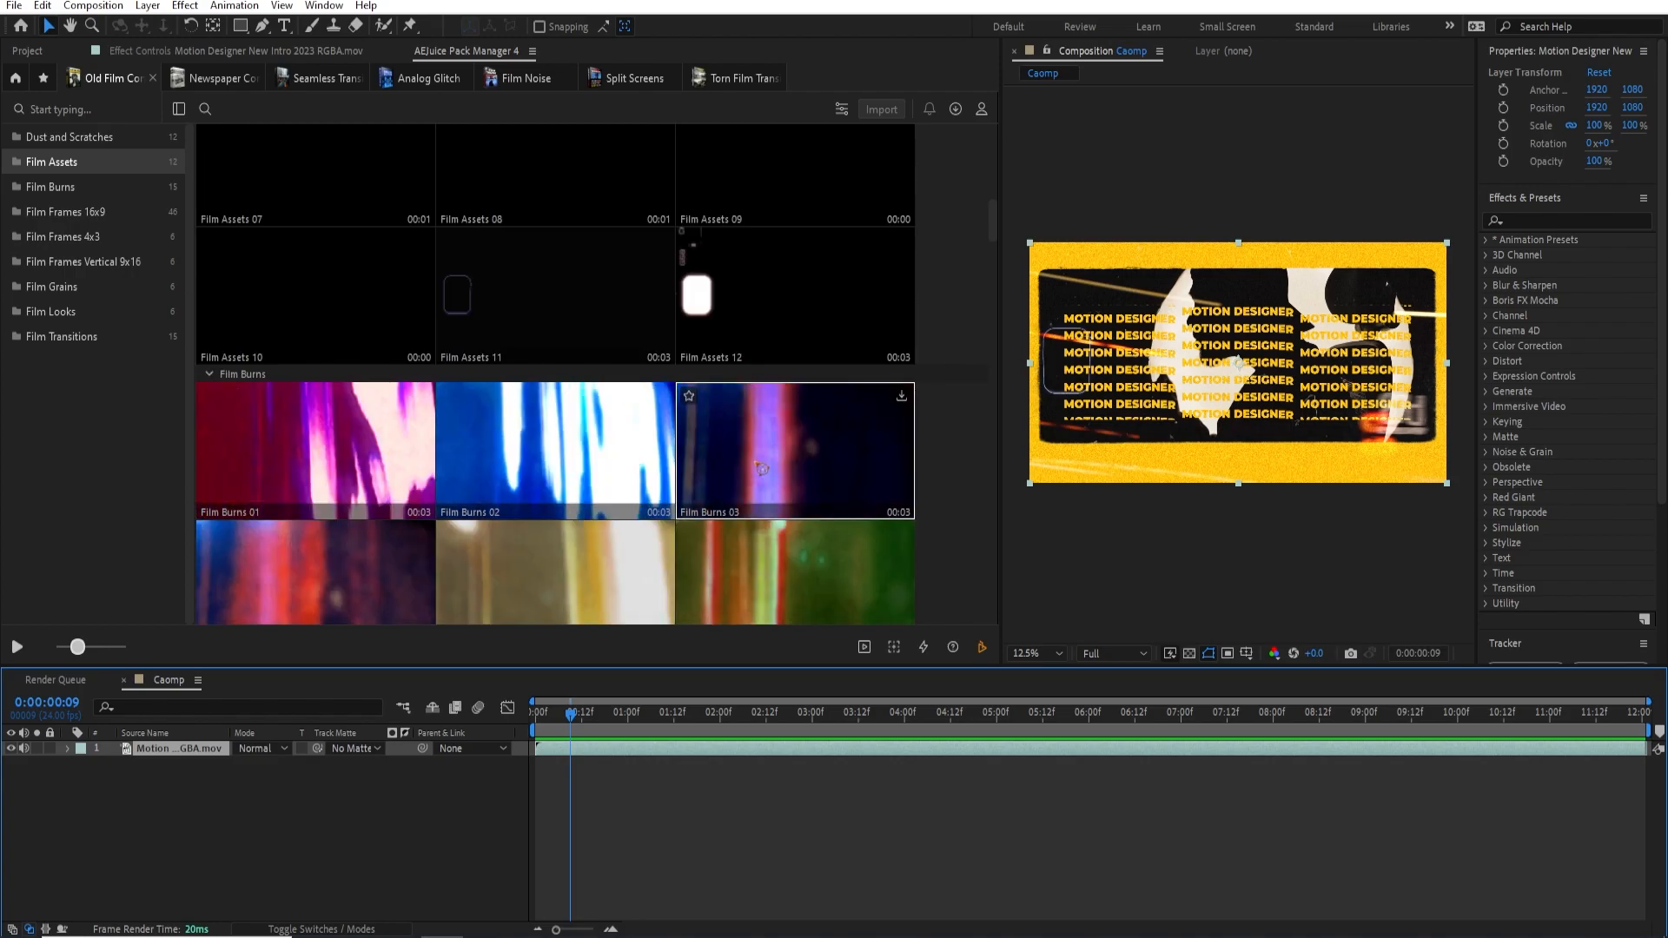
scroll(477, 468, "down", 2)
scroll(783, 405, "down", 5)
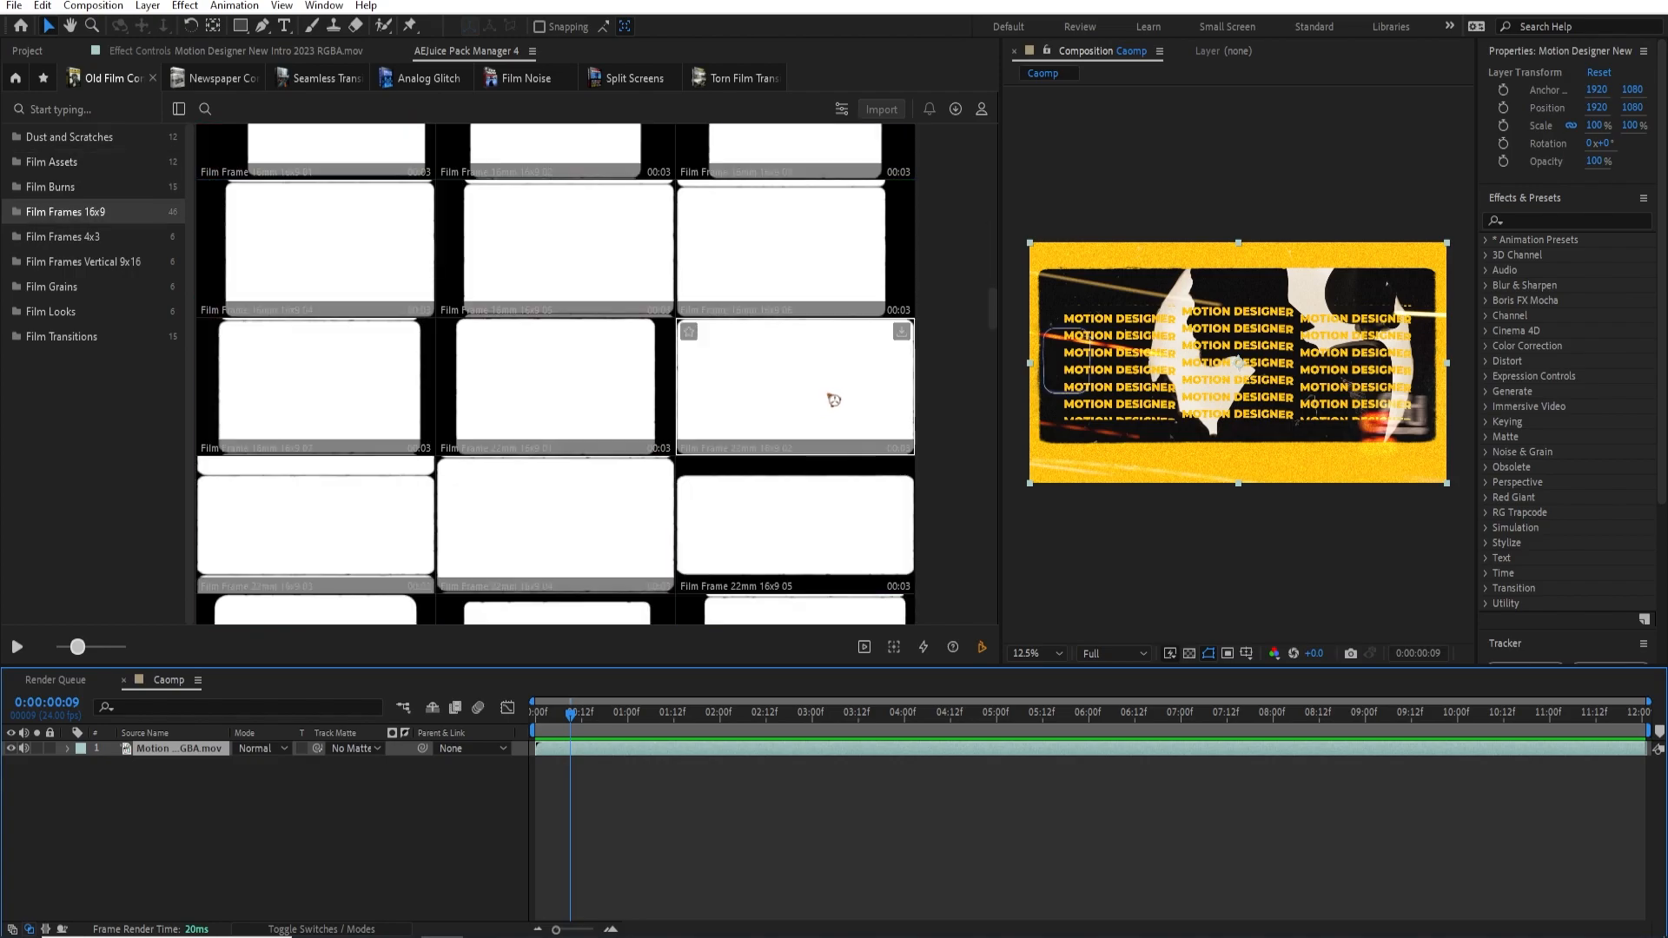
scroll(789, 528, "down", 2)
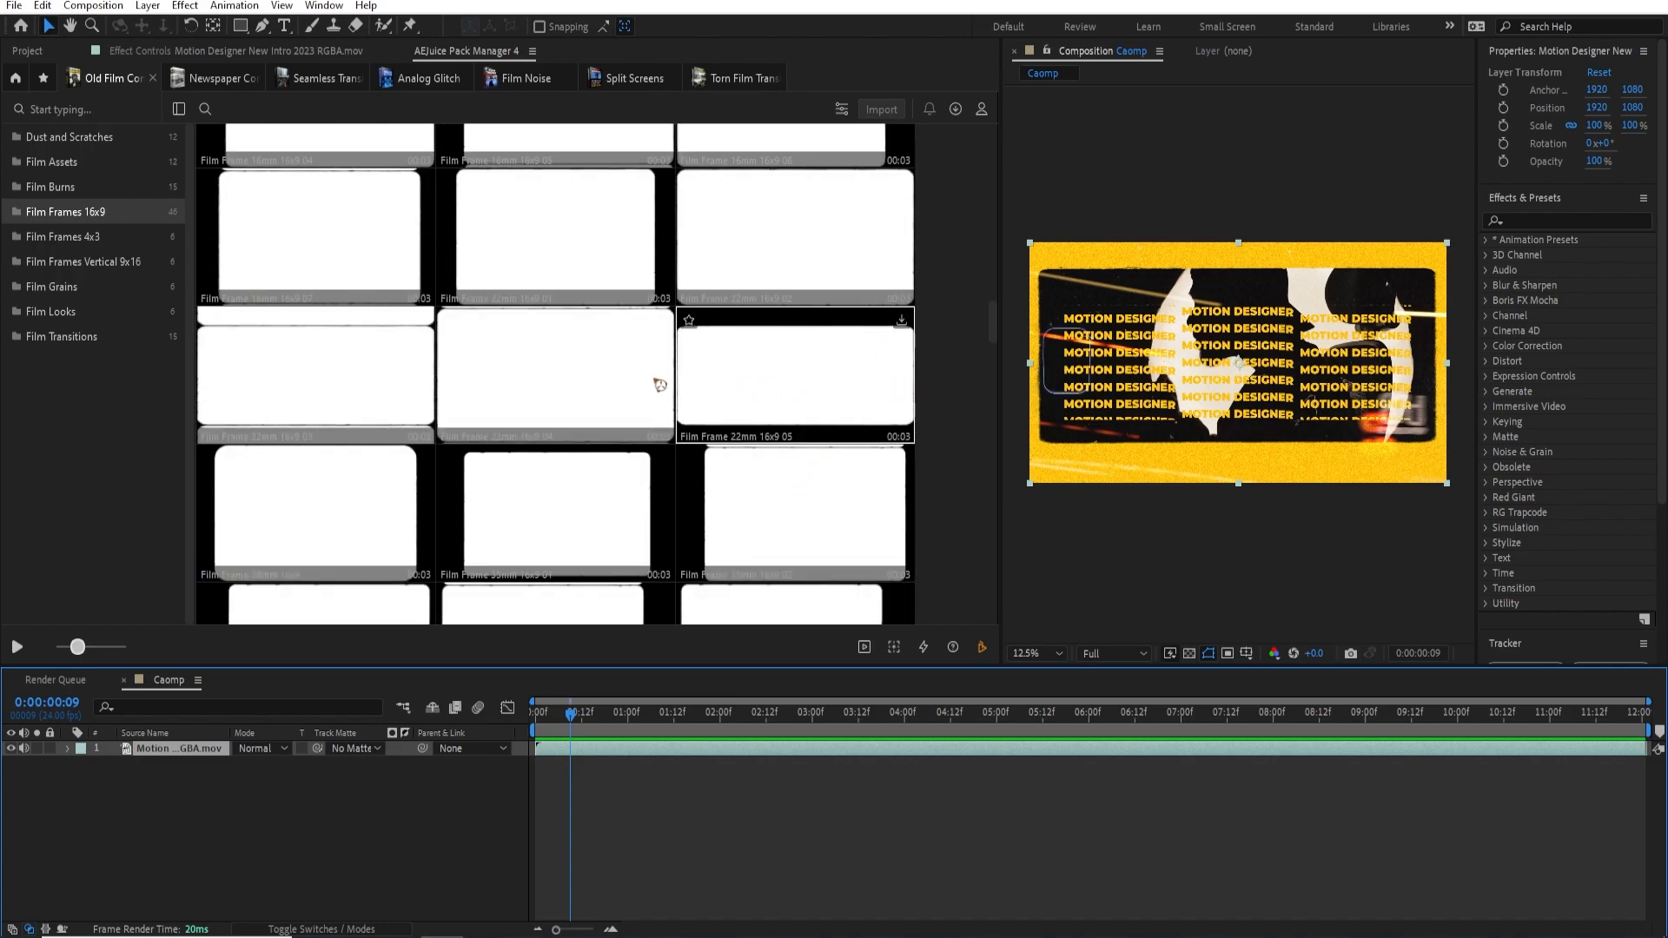
scroll(592, 391, "down", 4)
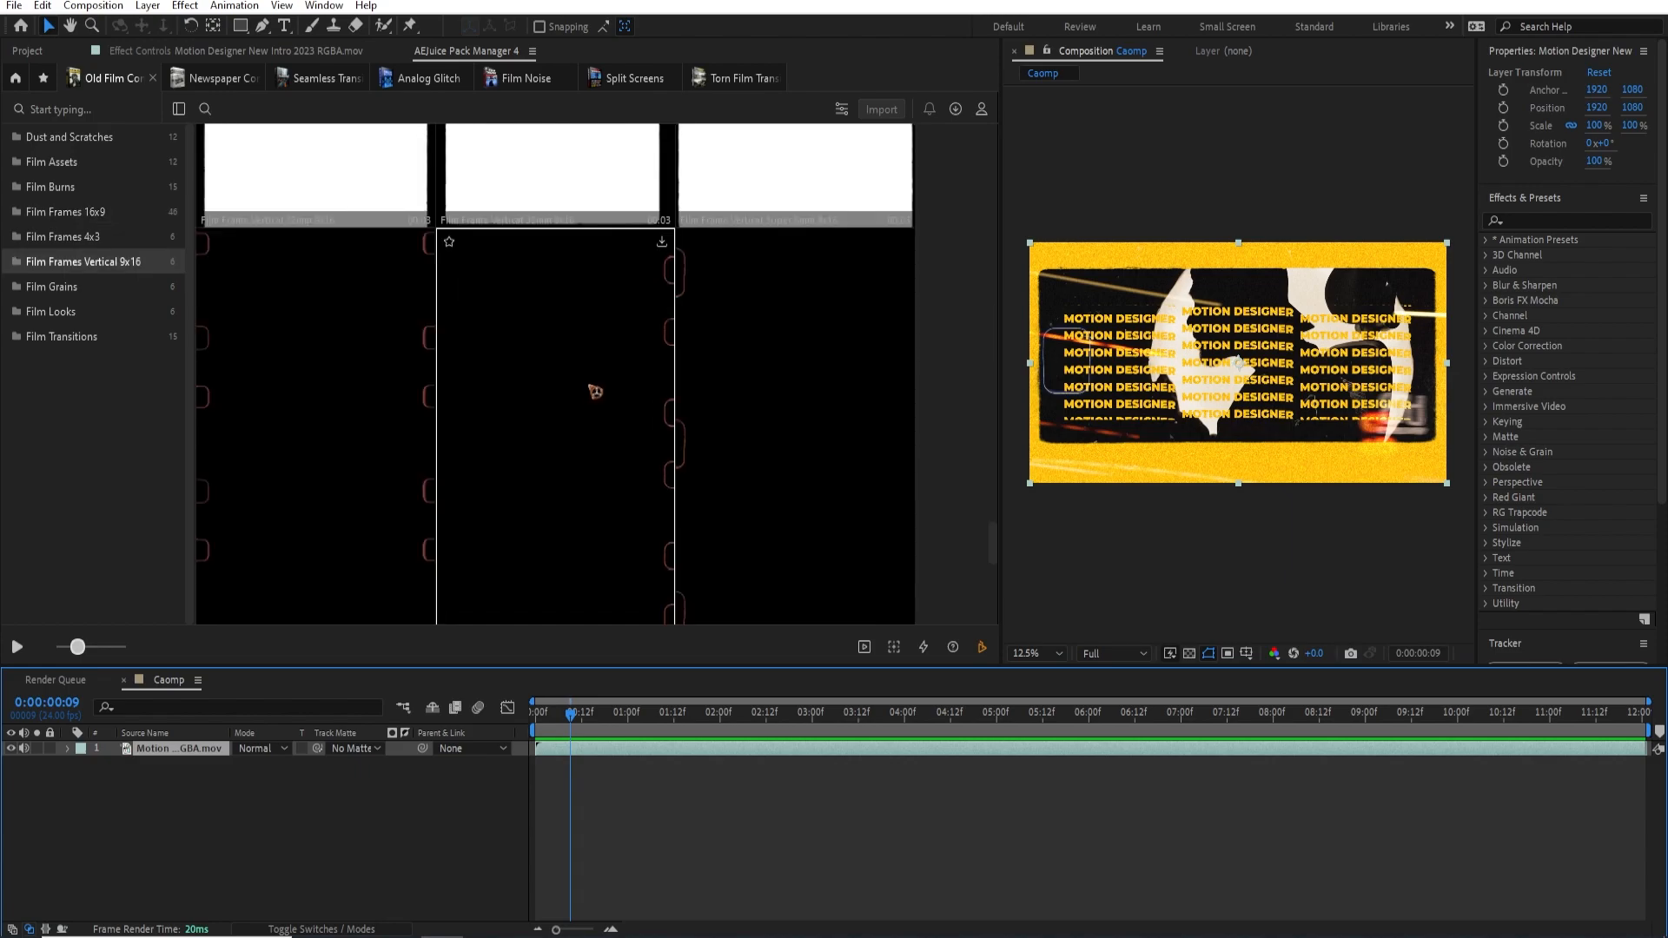
scroll(580, 391, "down", 4)
scroll(553, 396, "down", 1)
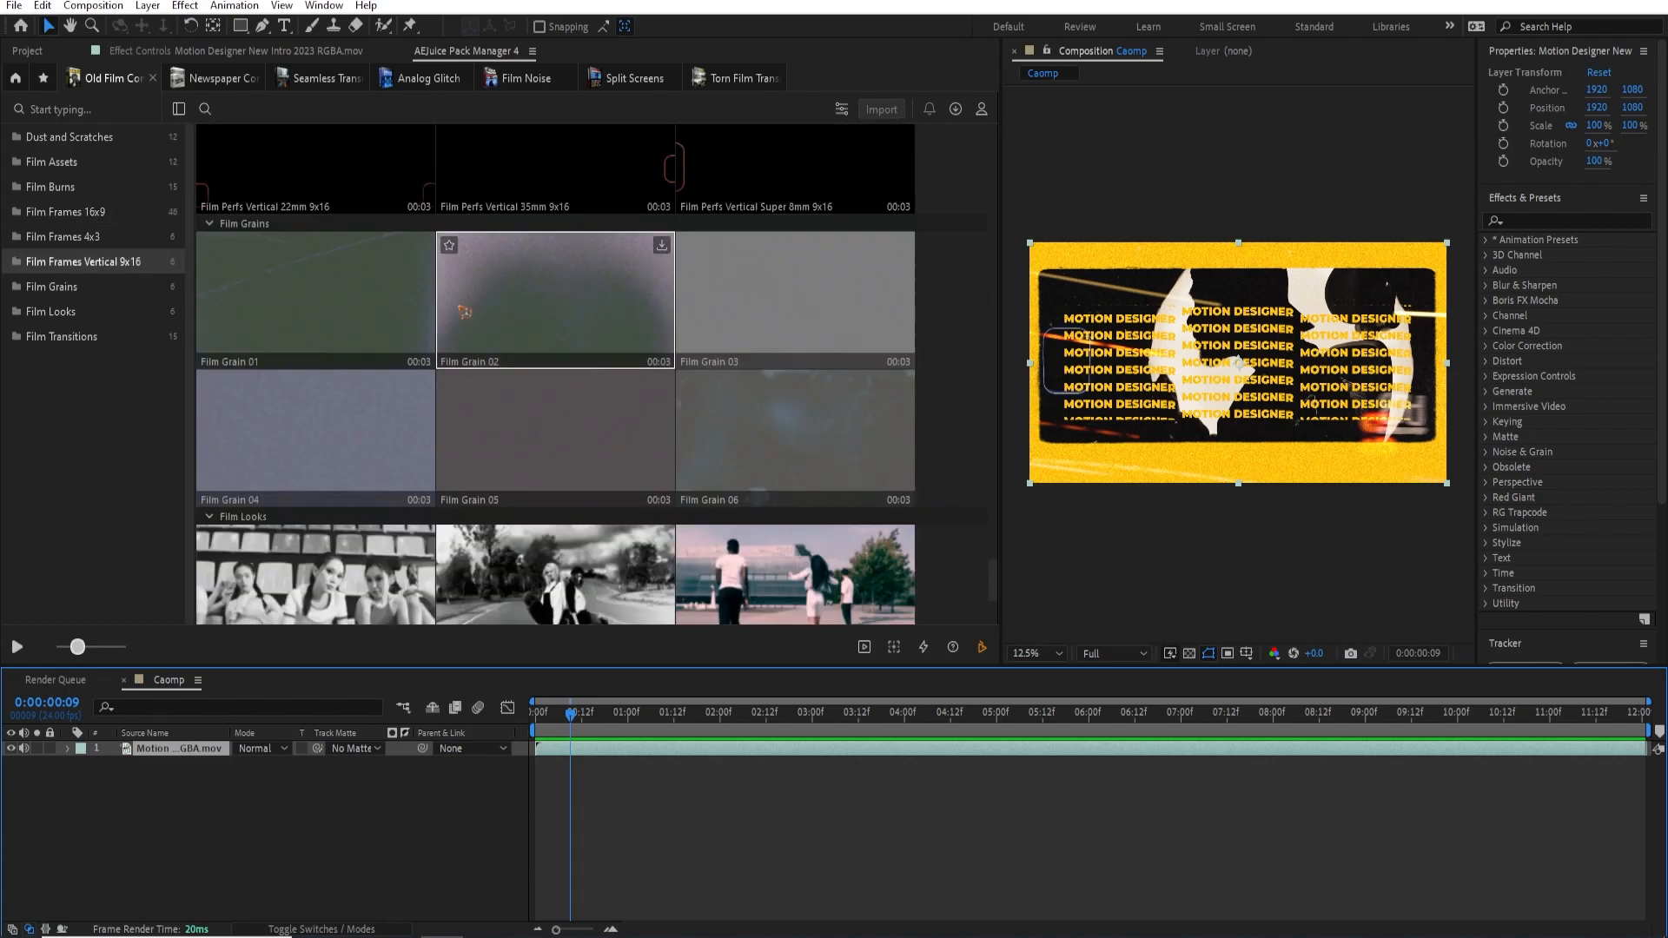
scroll(561, 391, "down", 2)
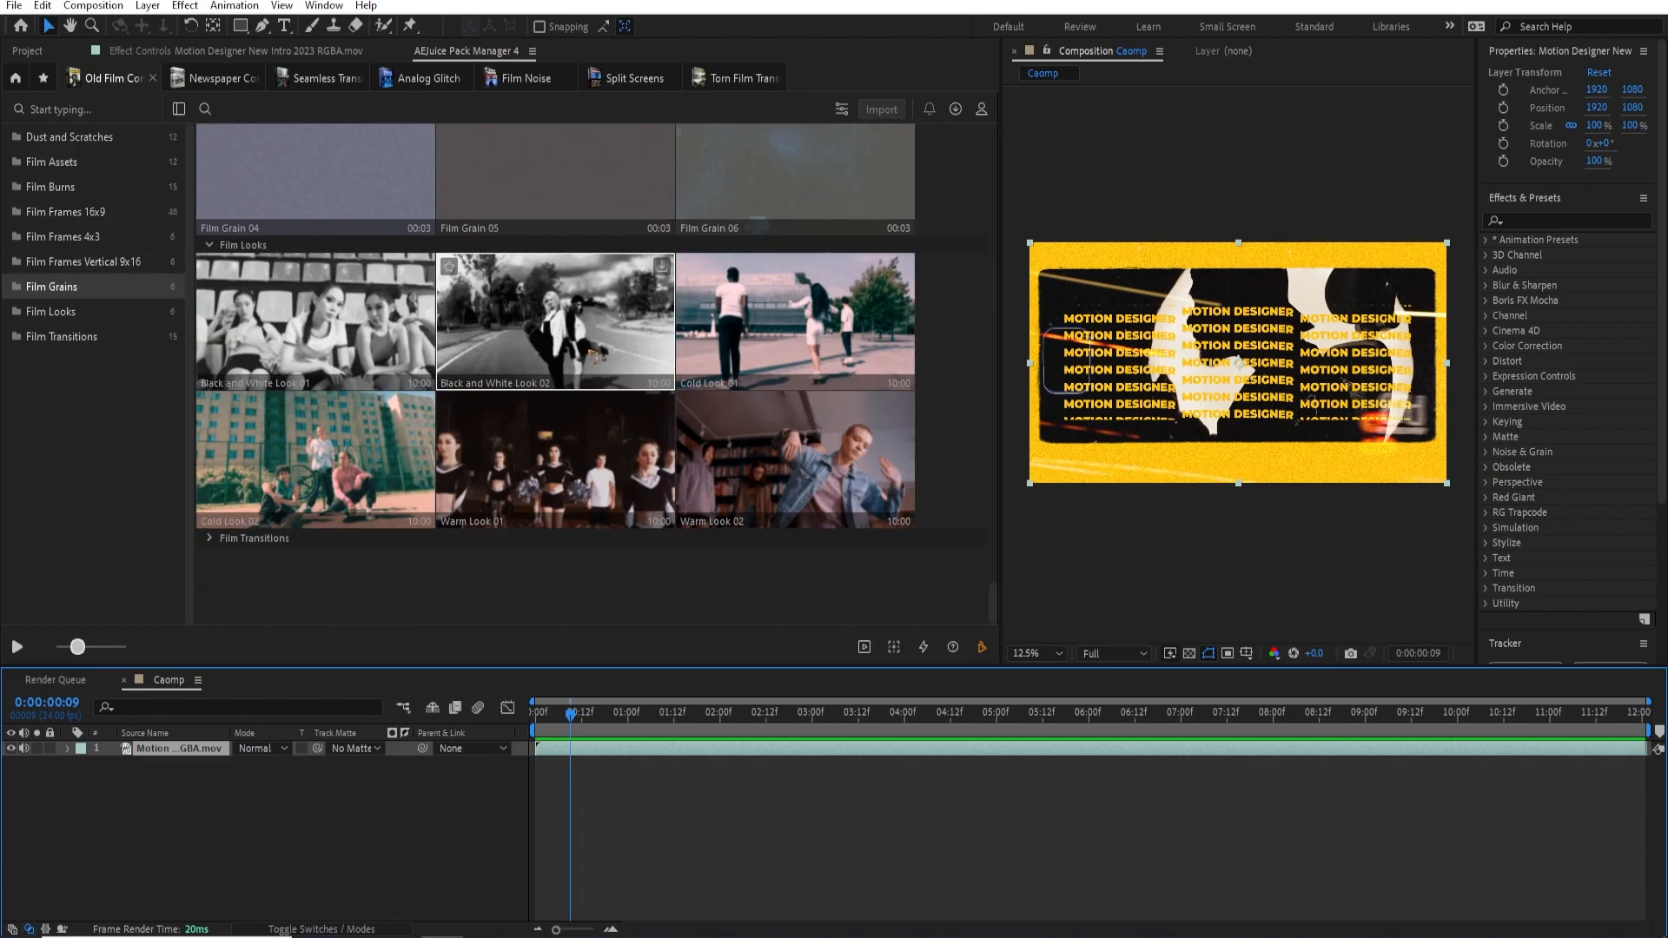
scroll(561, 392, "up", 10)
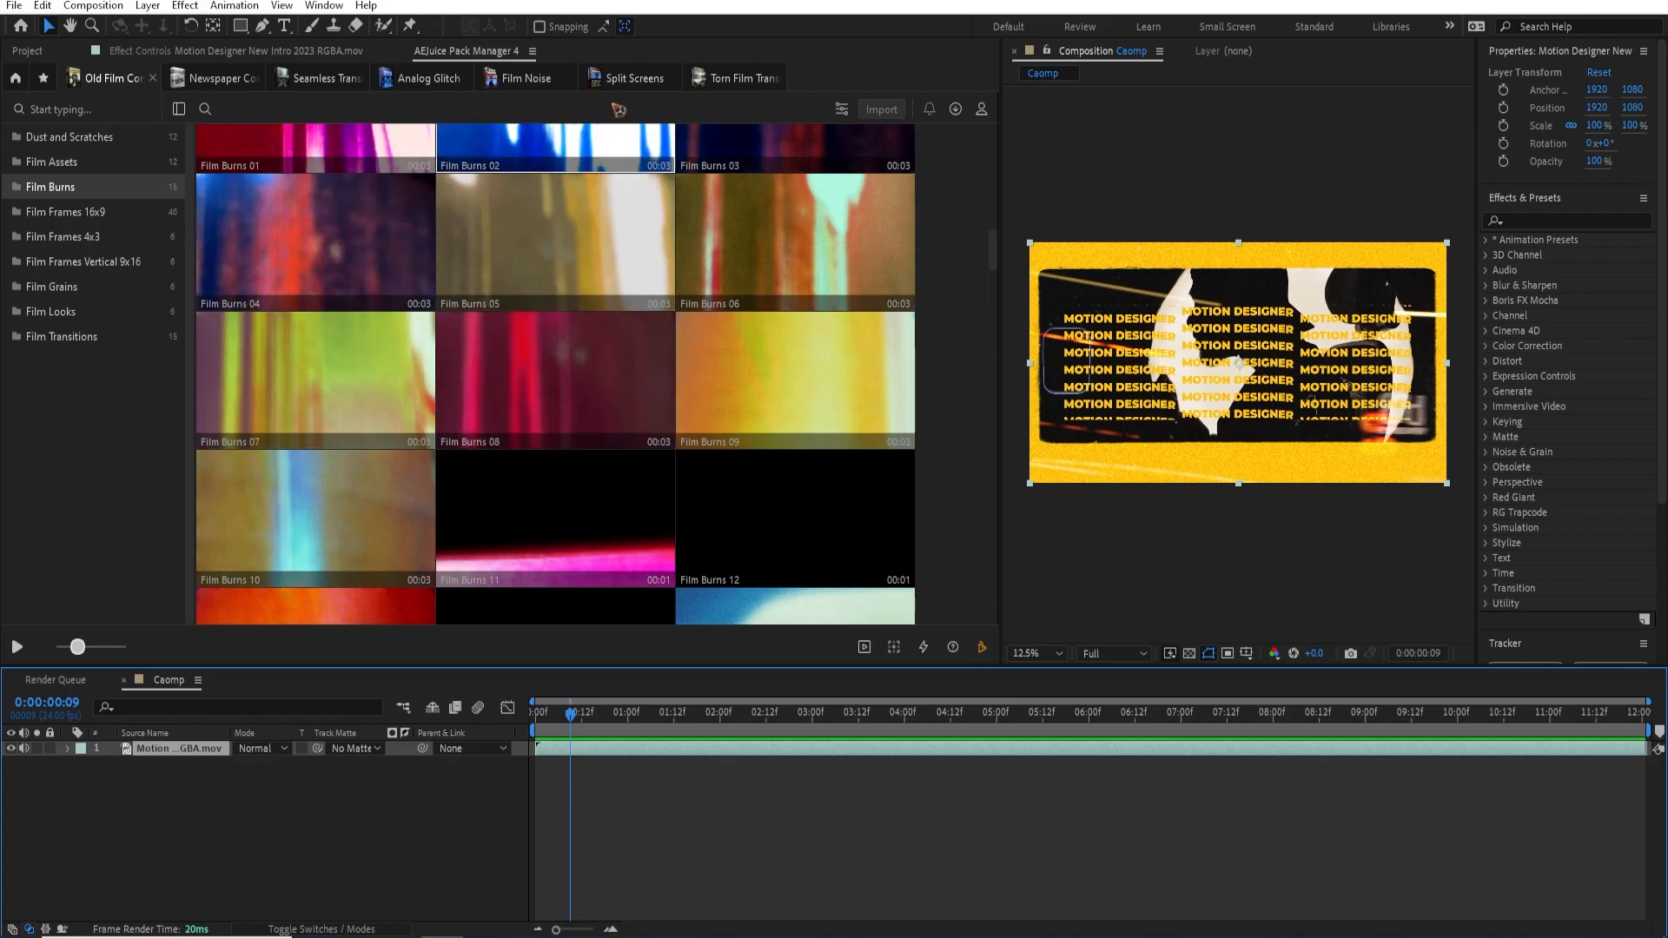
left_click(633, 78)
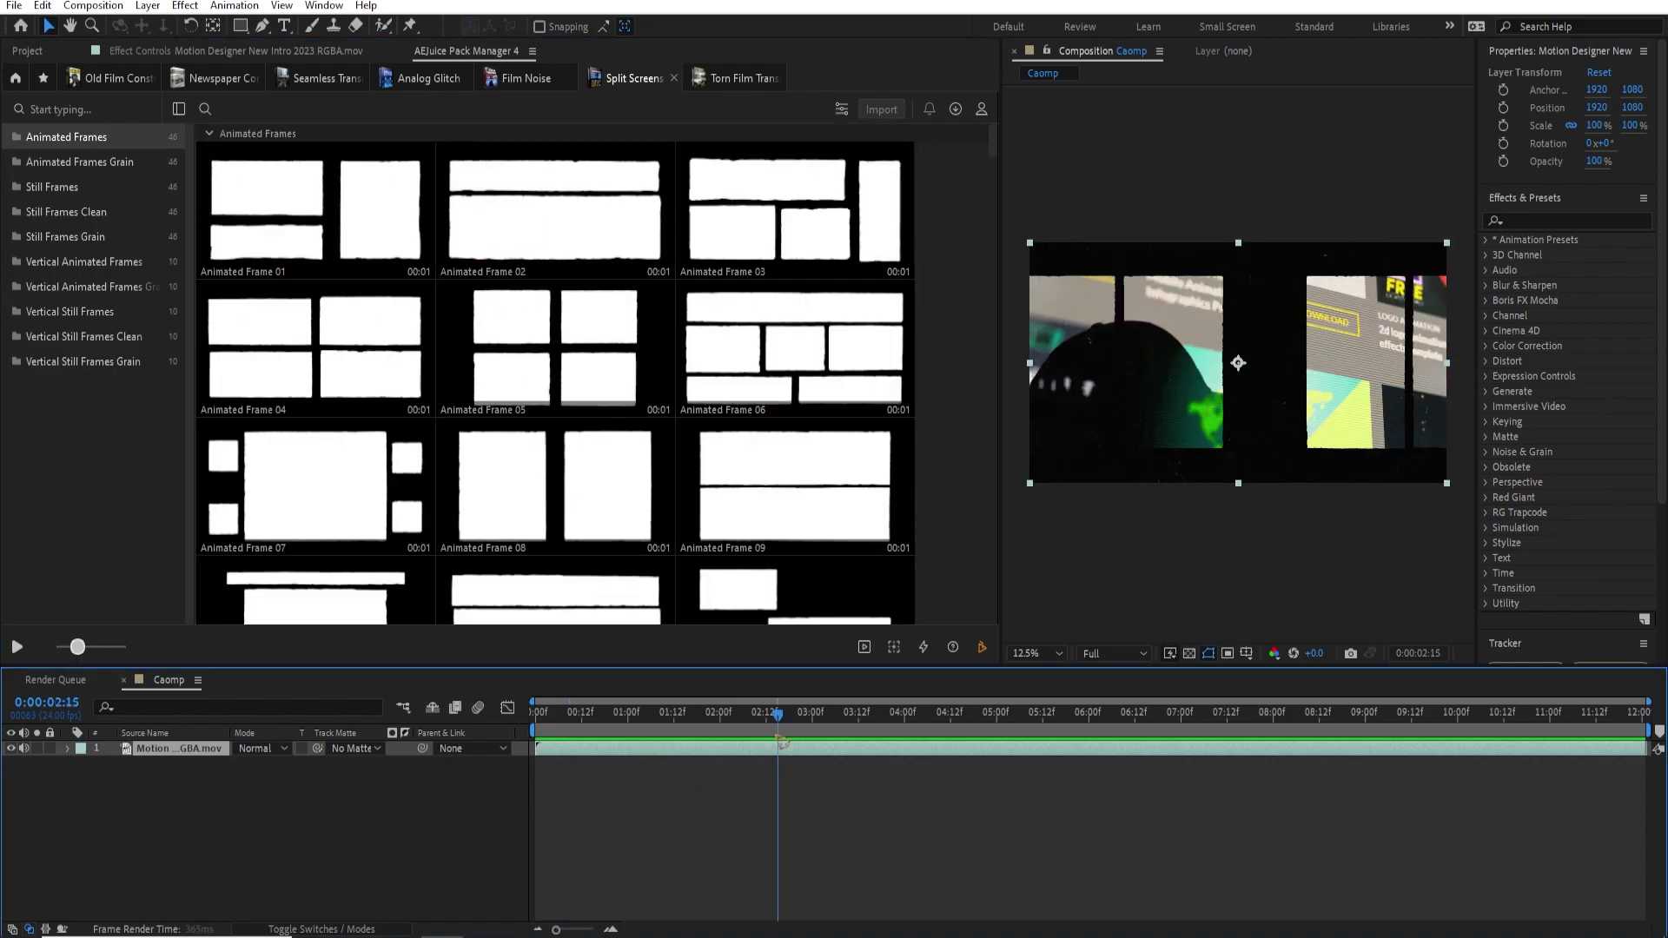
left_click_drag(779, 712, 811, 713)
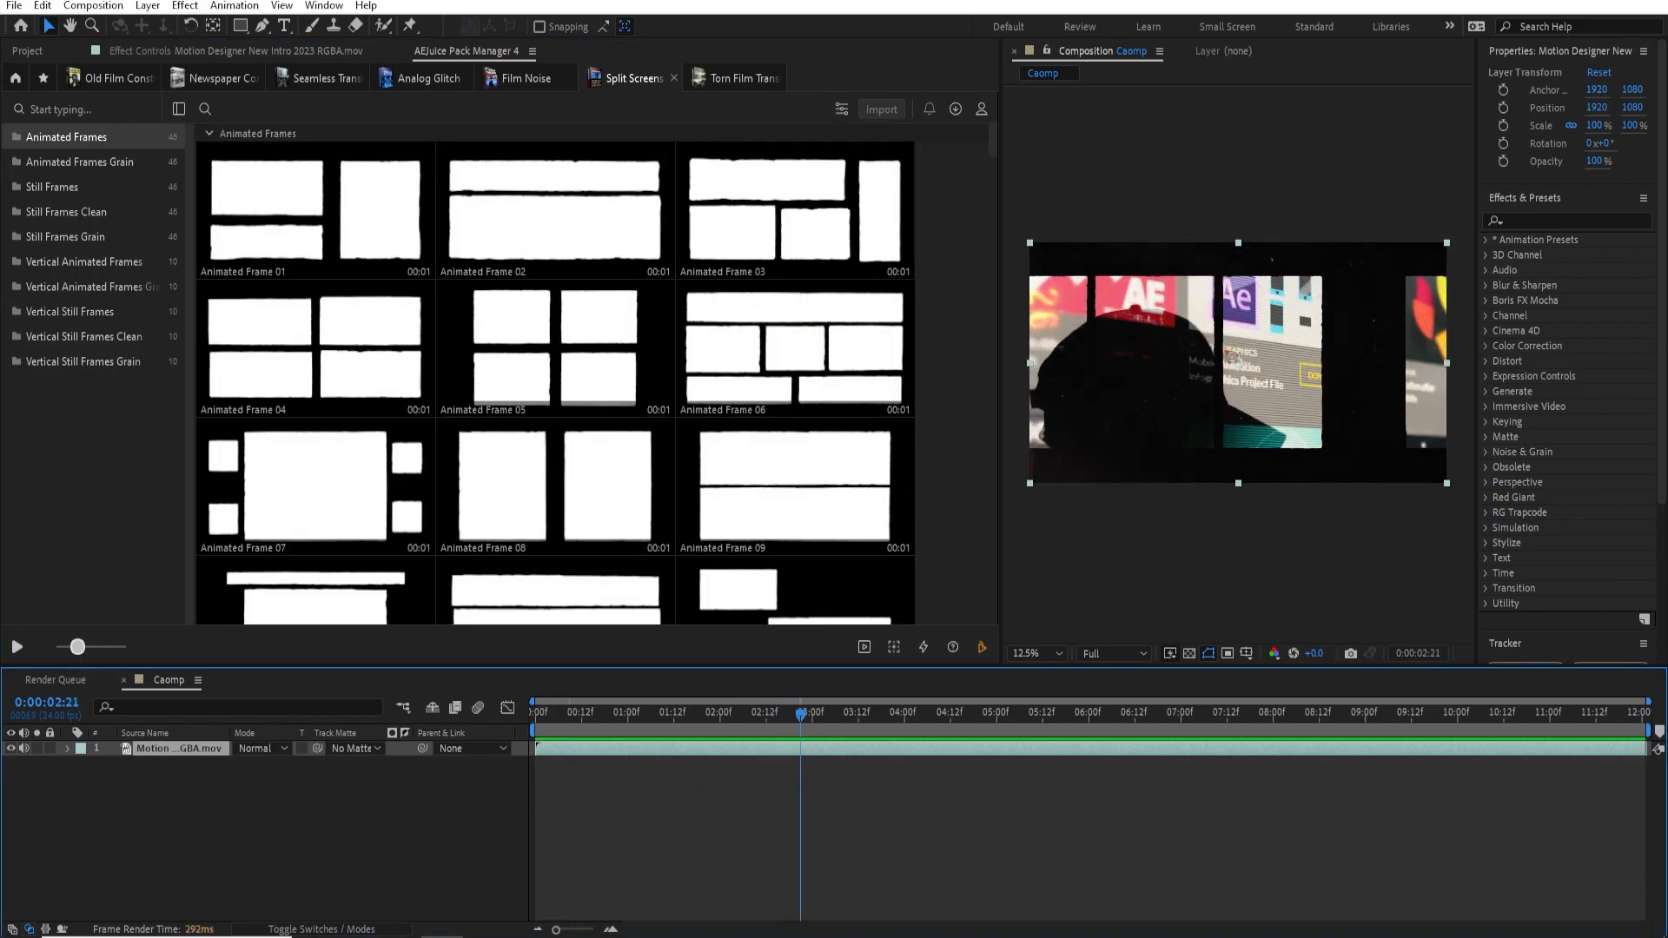
scroll(576, 350, "down", 3)
scroll(576, 349, "down", 1)
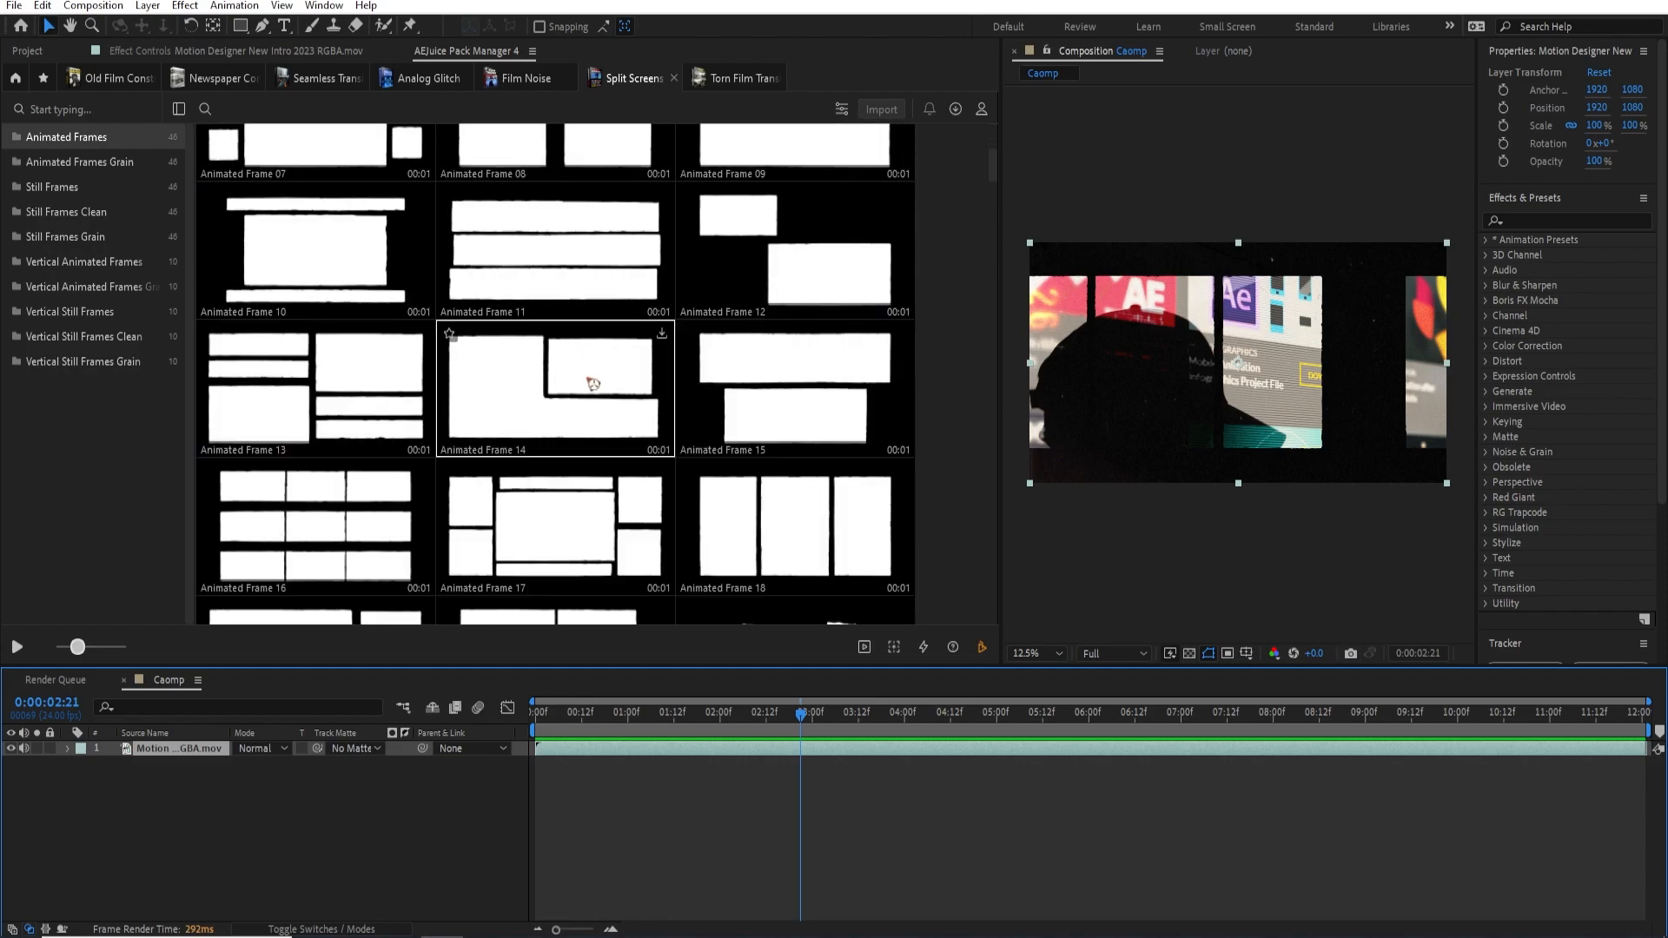
mouse_move(796, 526)
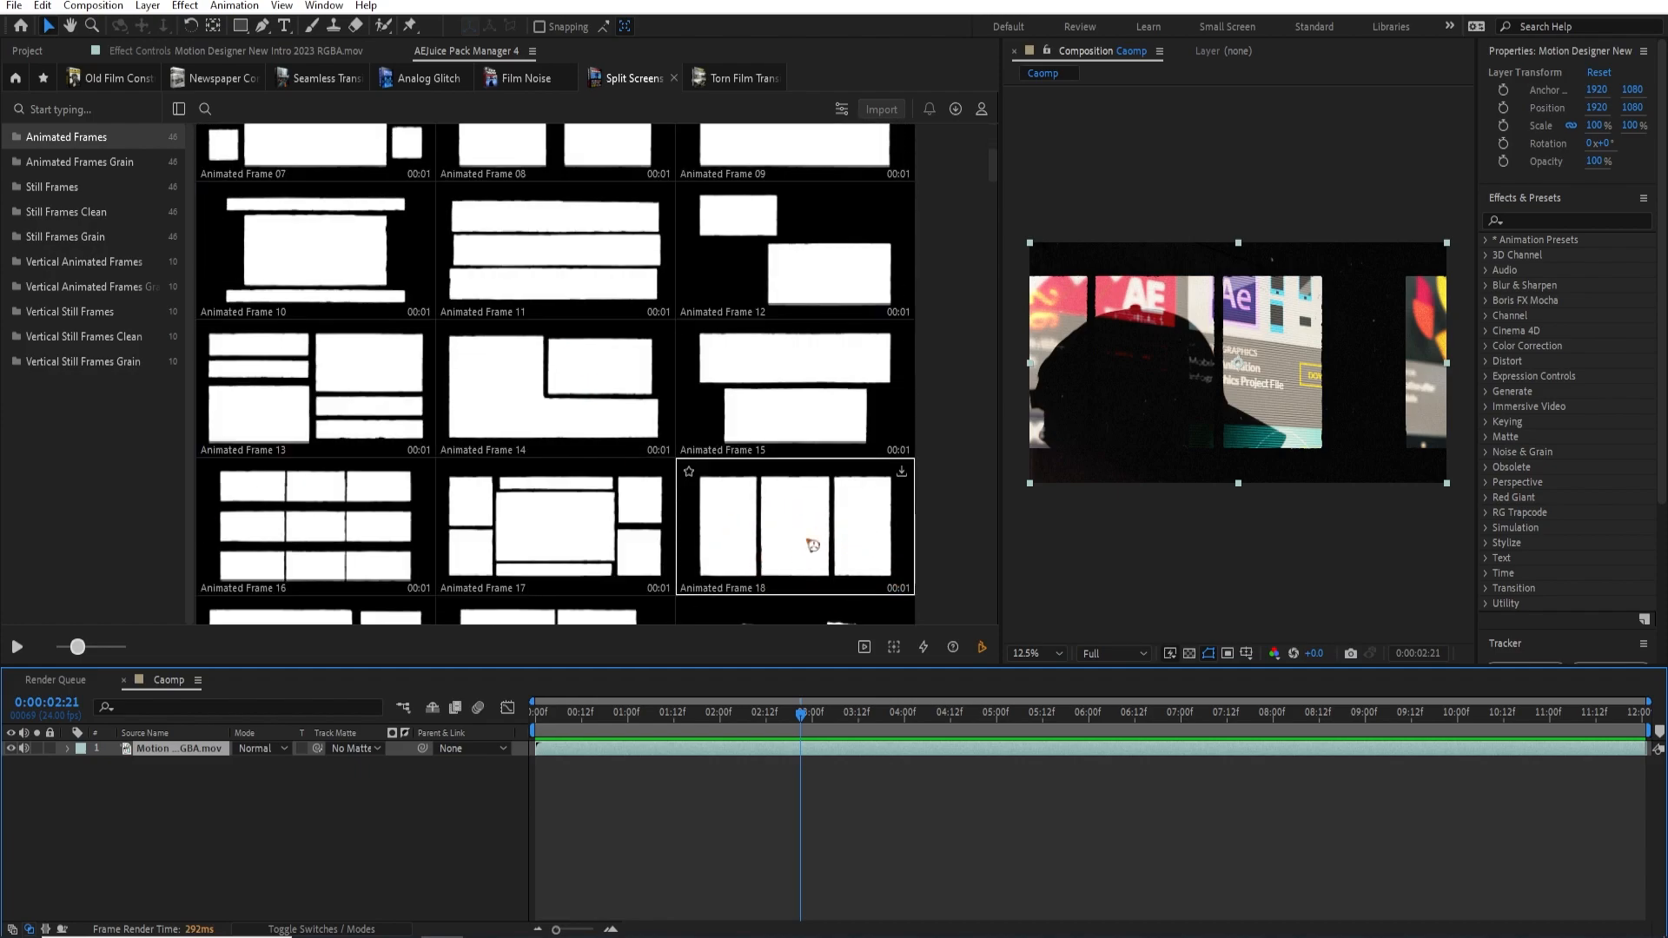
scroll(809, 552, "down", 1)
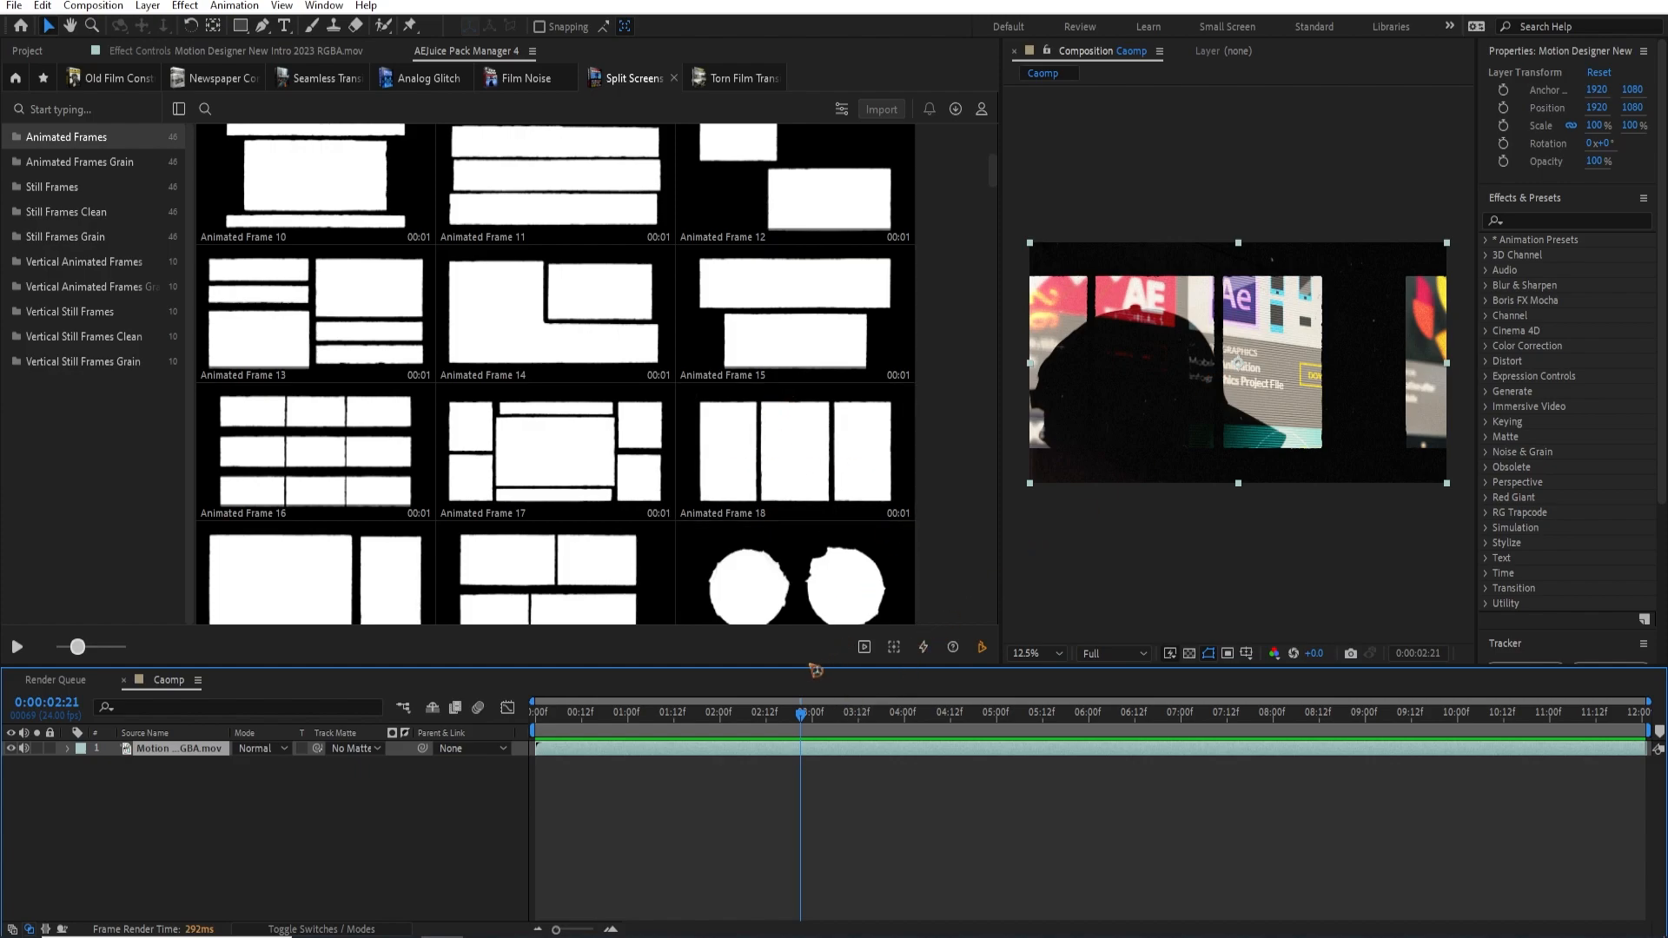
left_click_drag(809, 715, 795, 720)
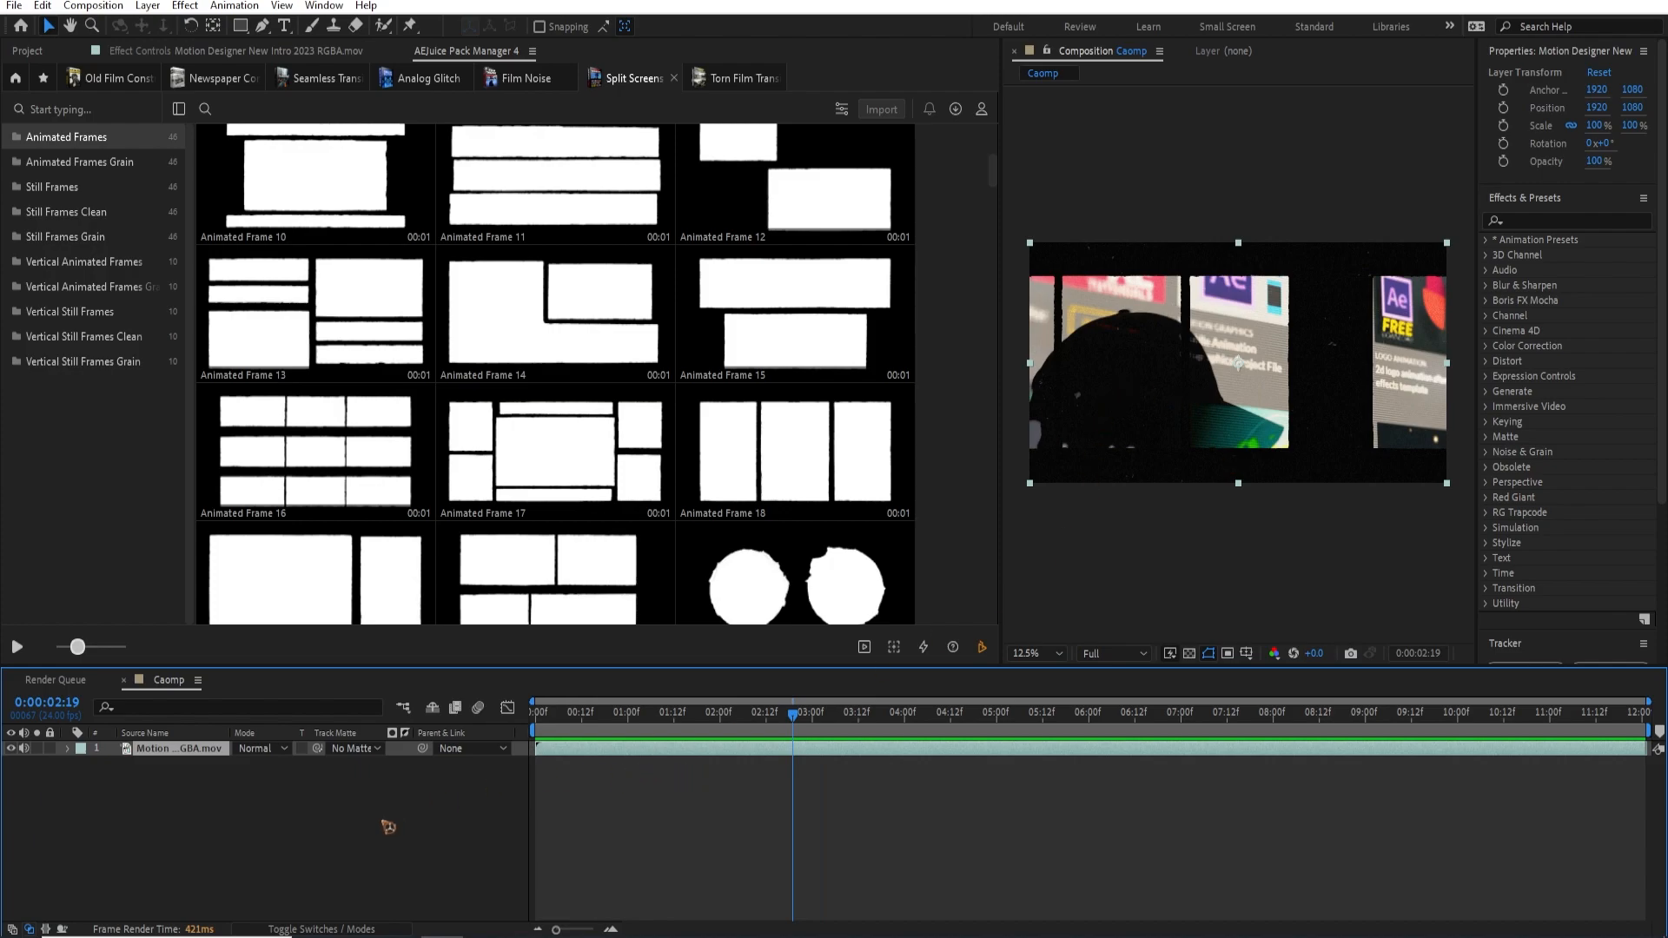
scroll(756, 392, "down", 2)
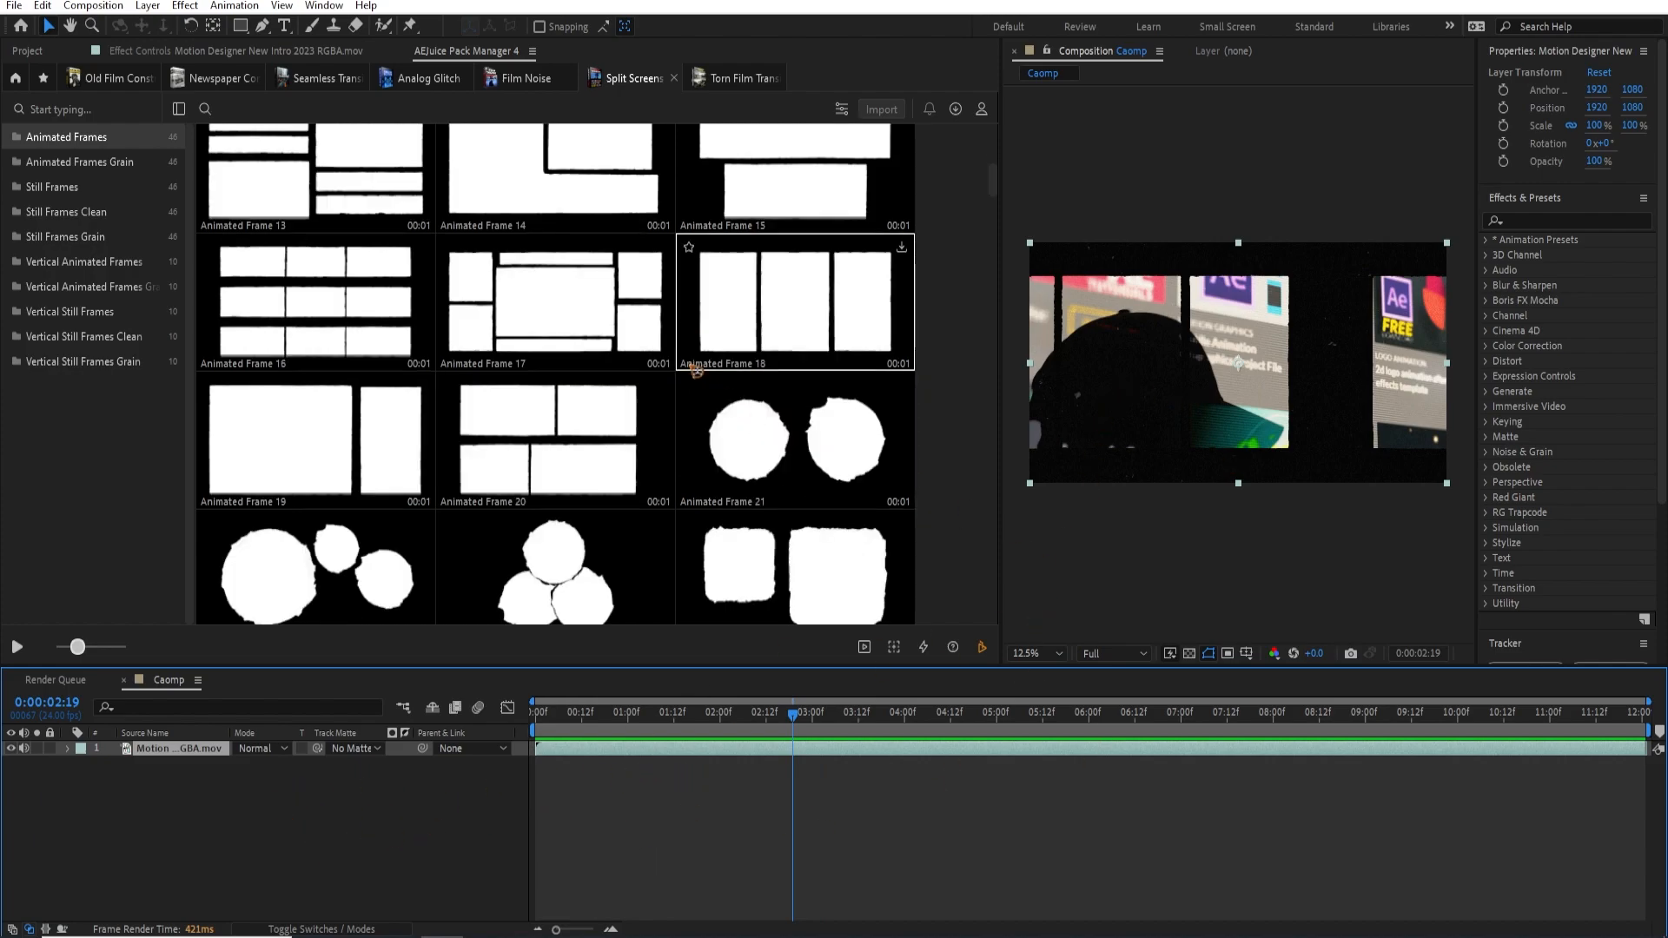
left_click(117, 80)
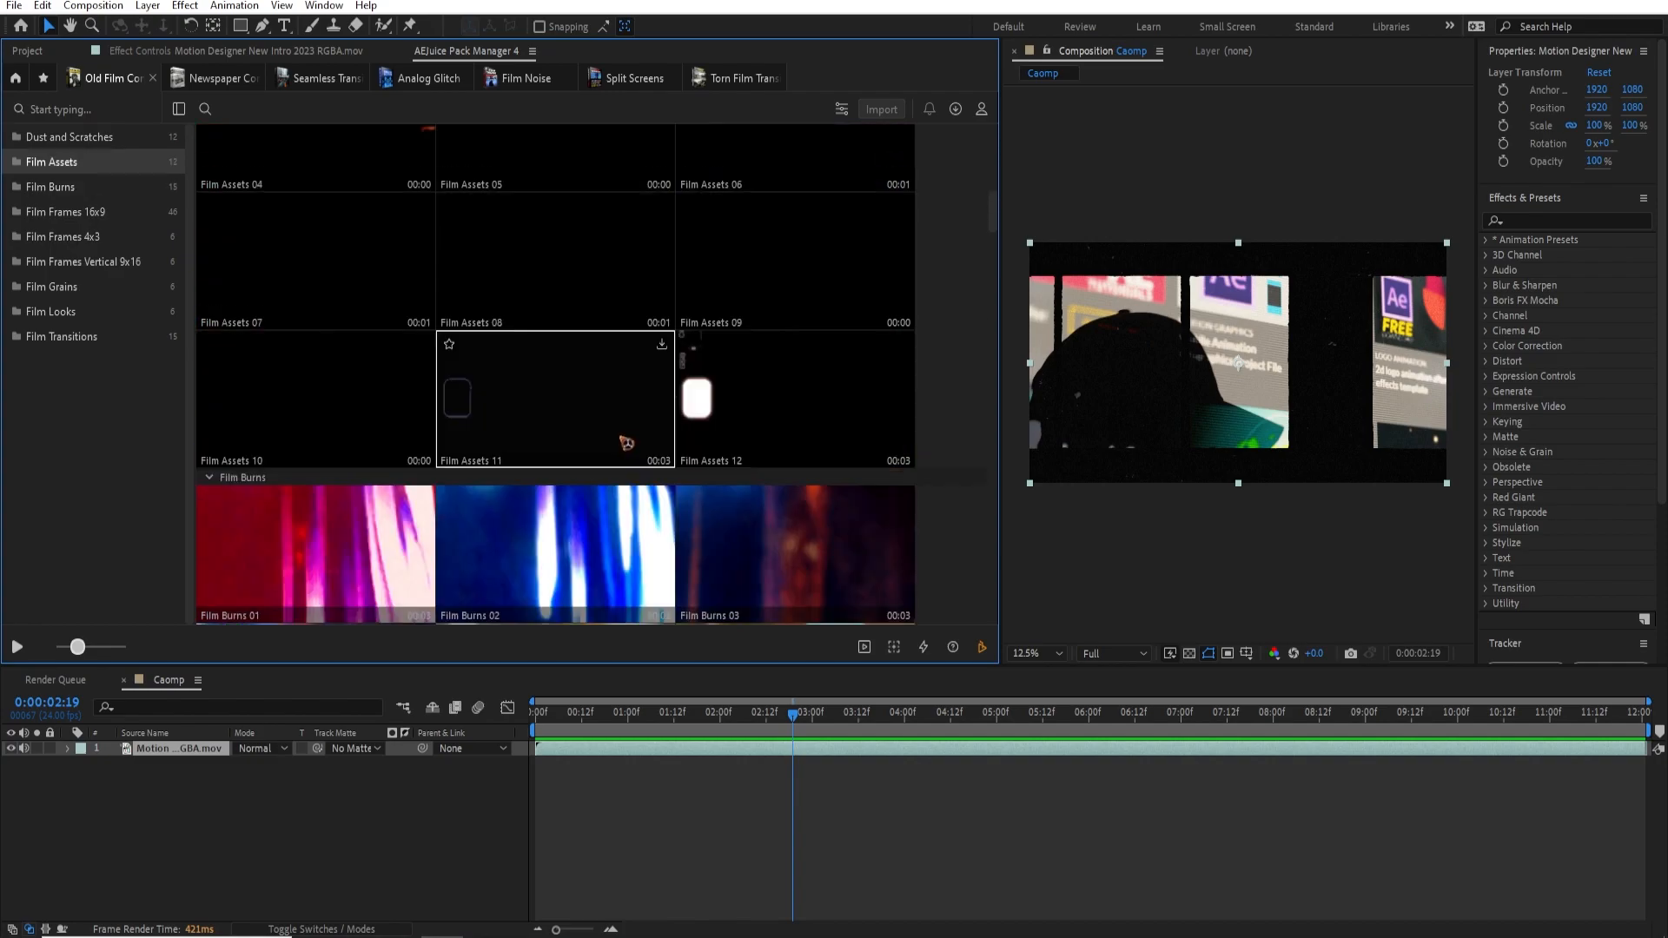
scroll(587, 392, "up", 5)
scroll(626, 457, "up", 5)
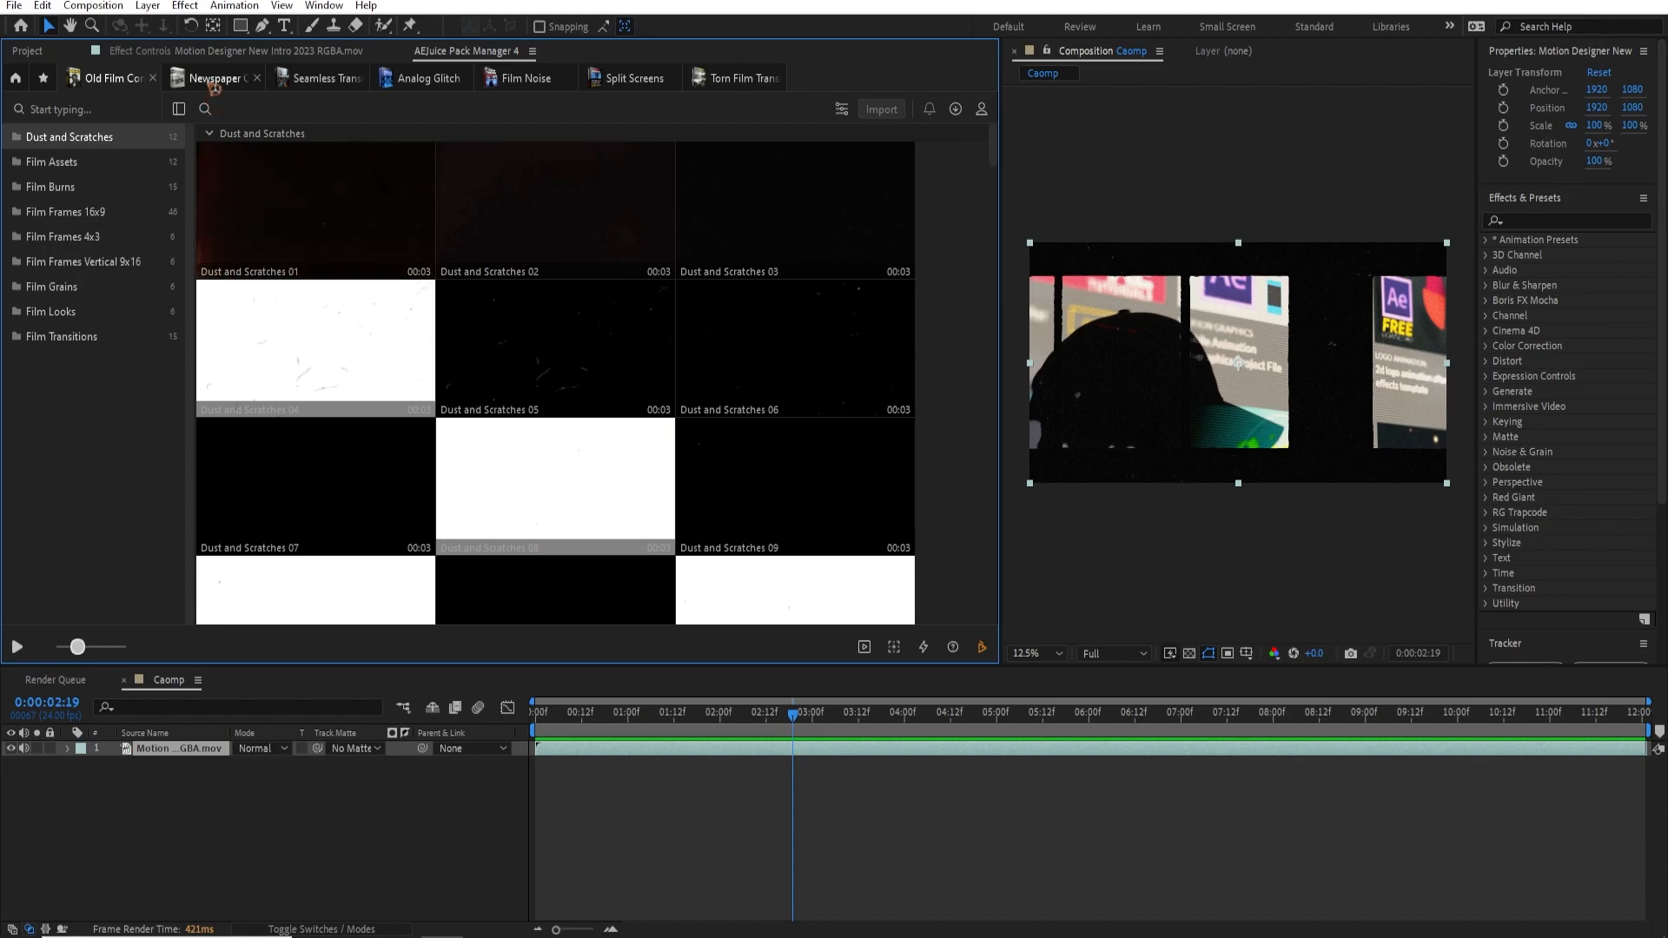
Switch to the Newspaper pack to view its headline and photo clips
left_click(217, 78)
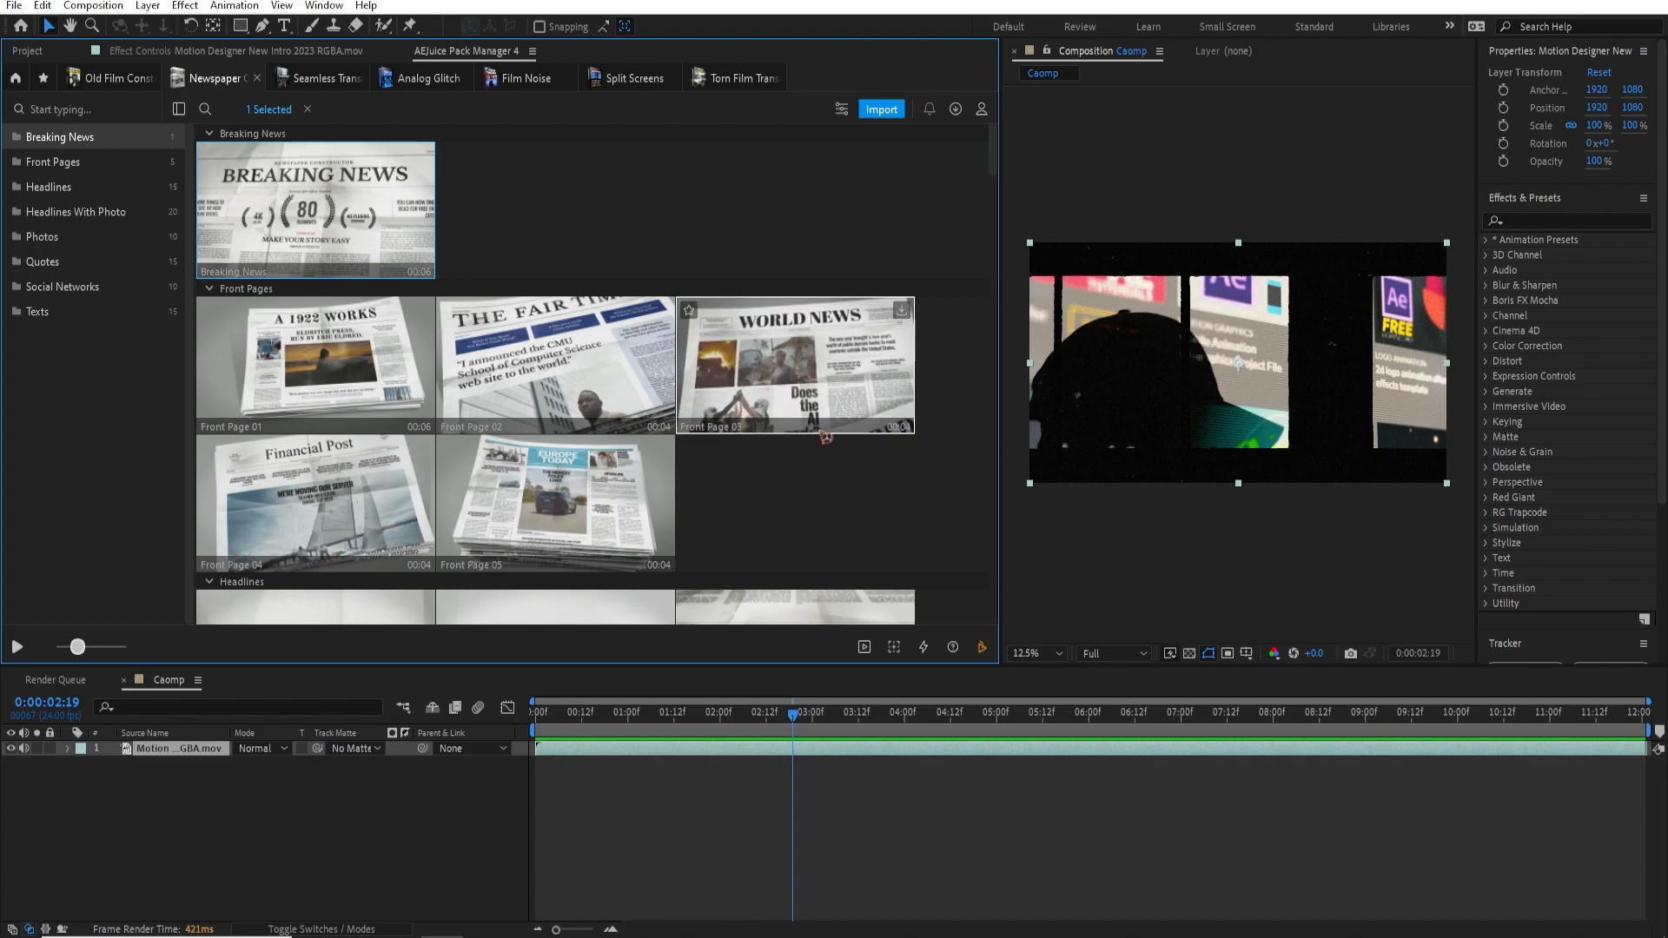
scroll(756, 379, "down", 2)
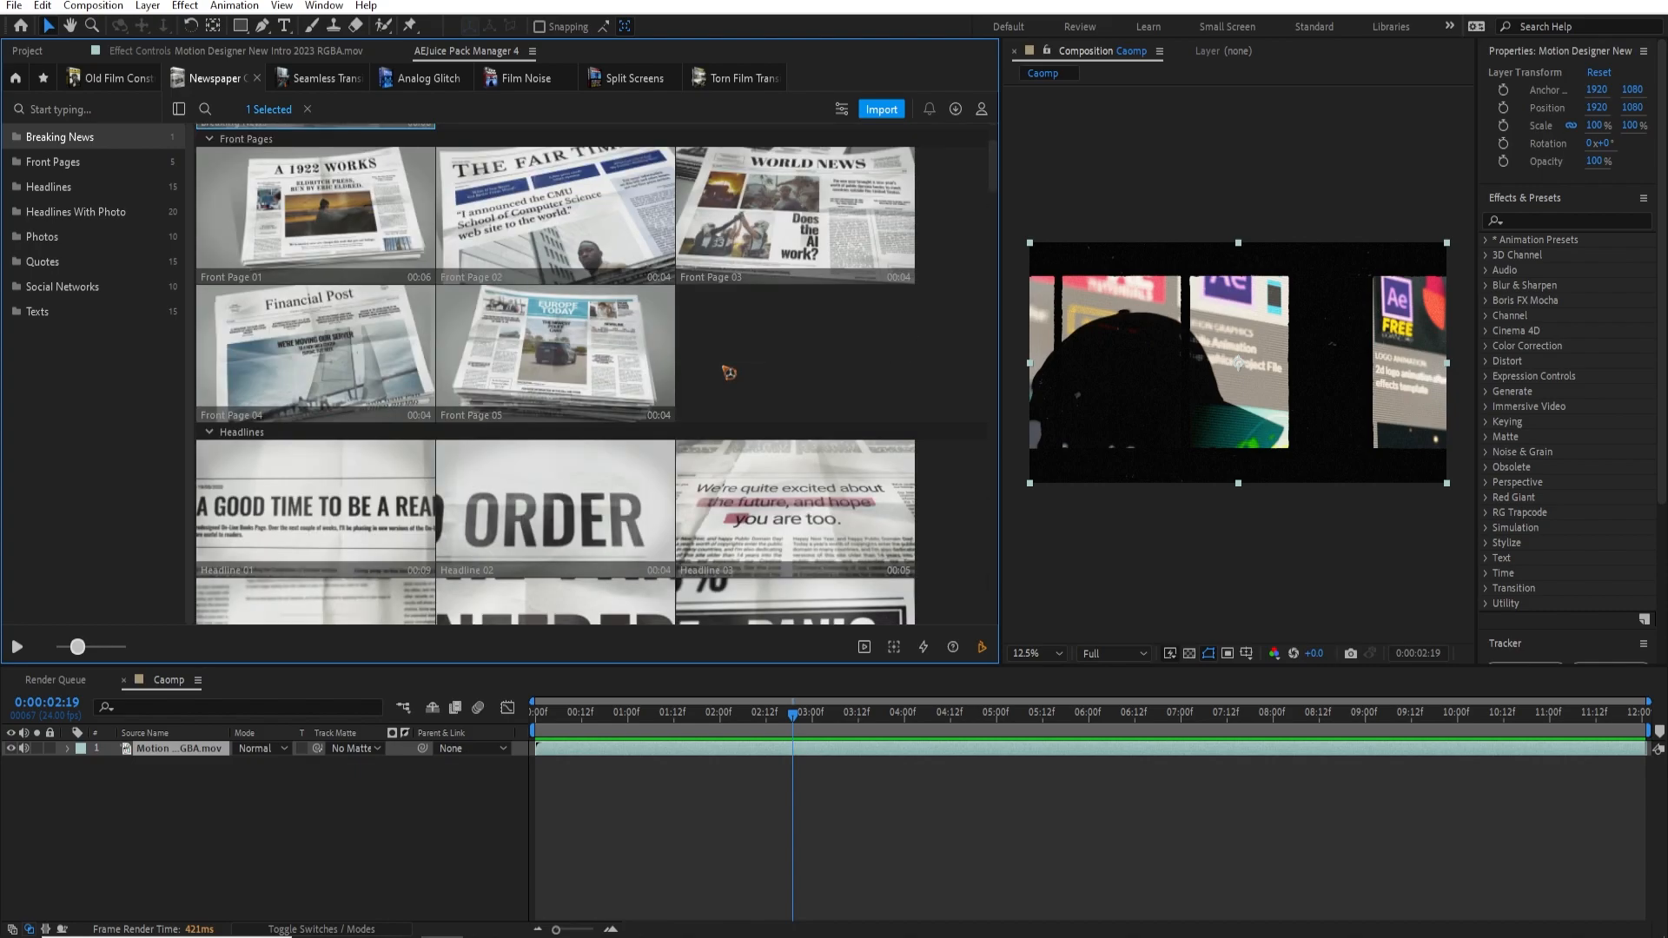
scroll(730, 370, "down", 2)
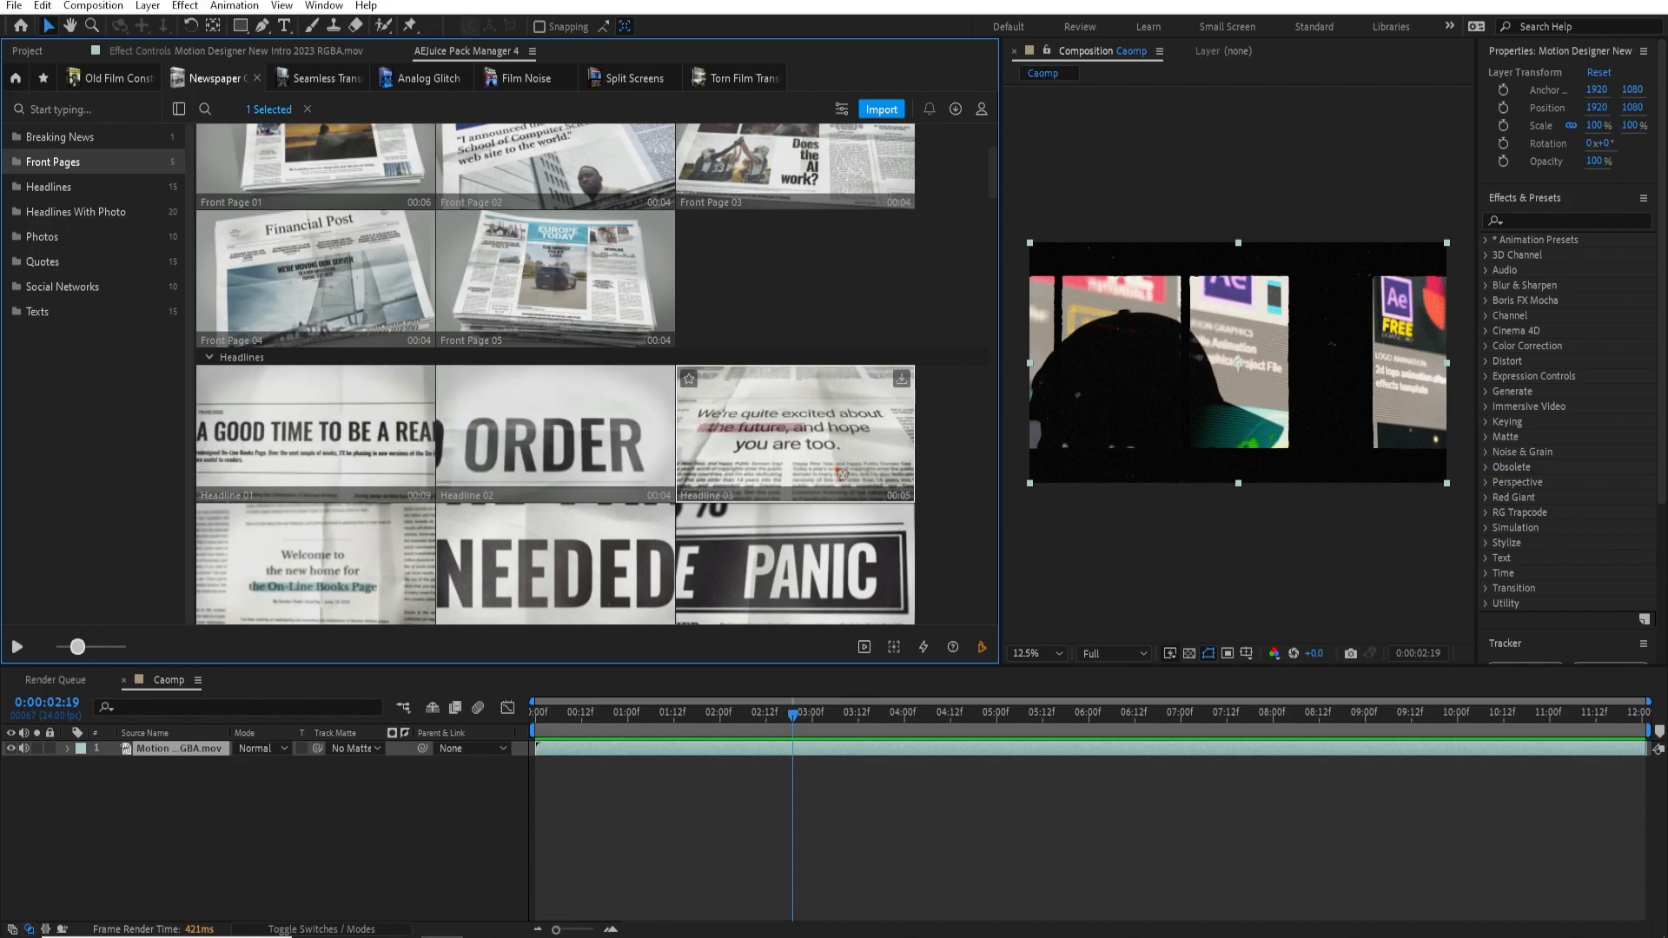
scroll(841, 469, "down", 1)
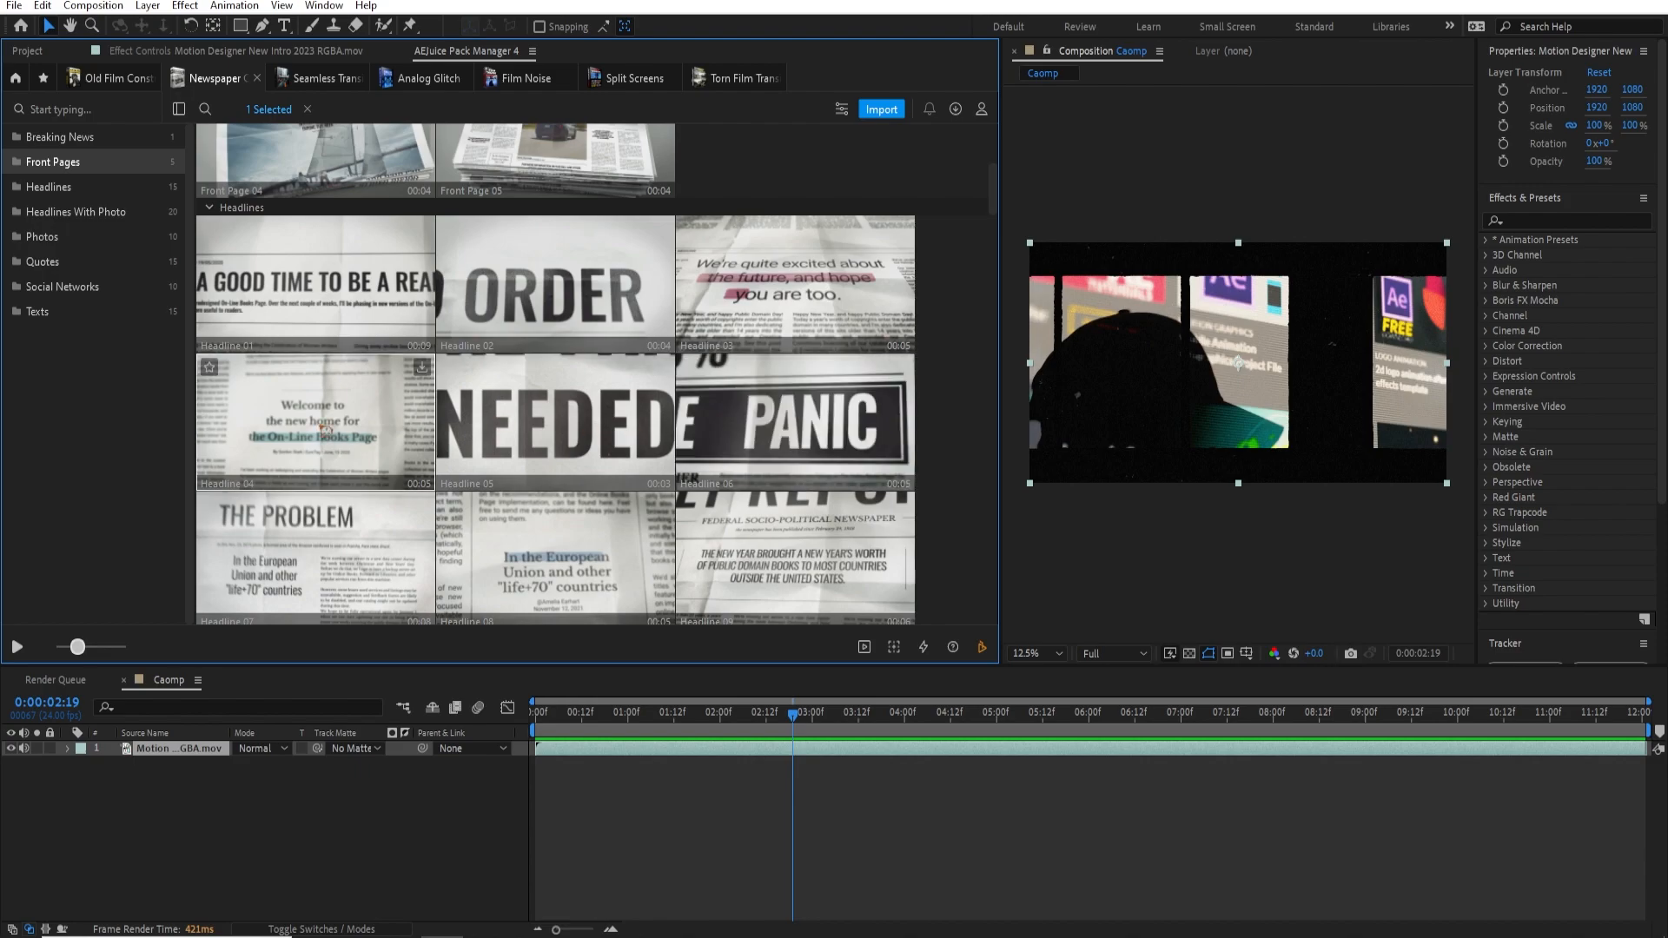
scroll(522, 430, "down", 2)
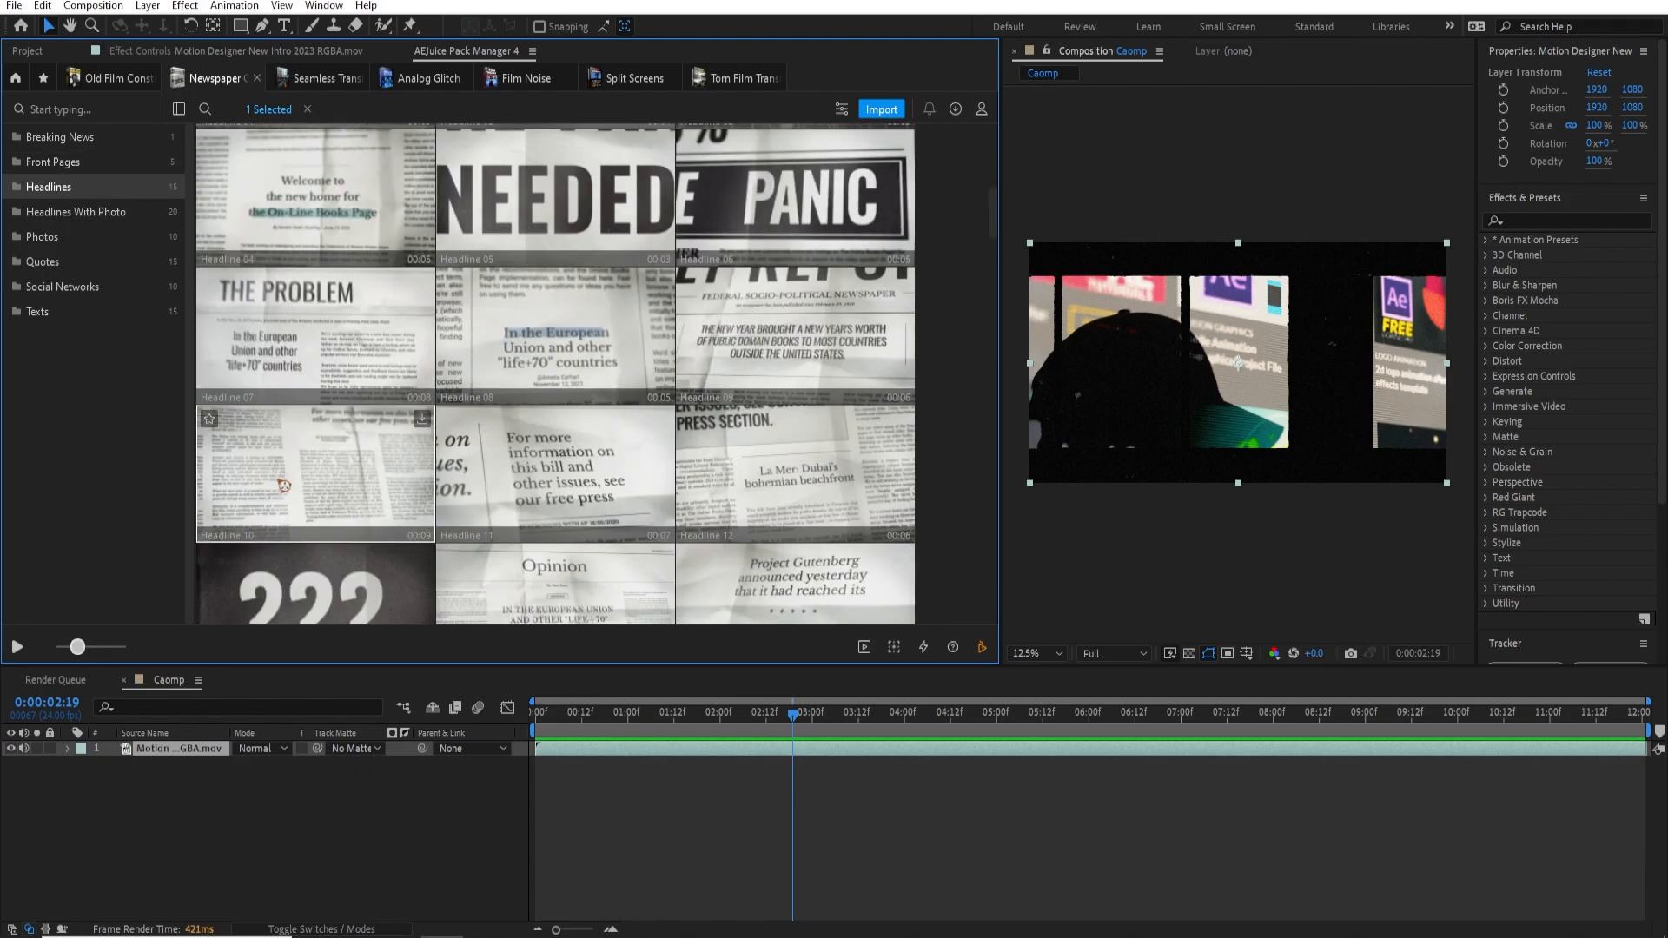
scroll(284, 485, "down", 2)
scroll(284, 486, "down", 2)
scroll(314, 489, "down", 3)
scroll(347, 496, "down", 3)
scroll(347, 496, "down", 3)
scroll(348, 495, "down", 2)
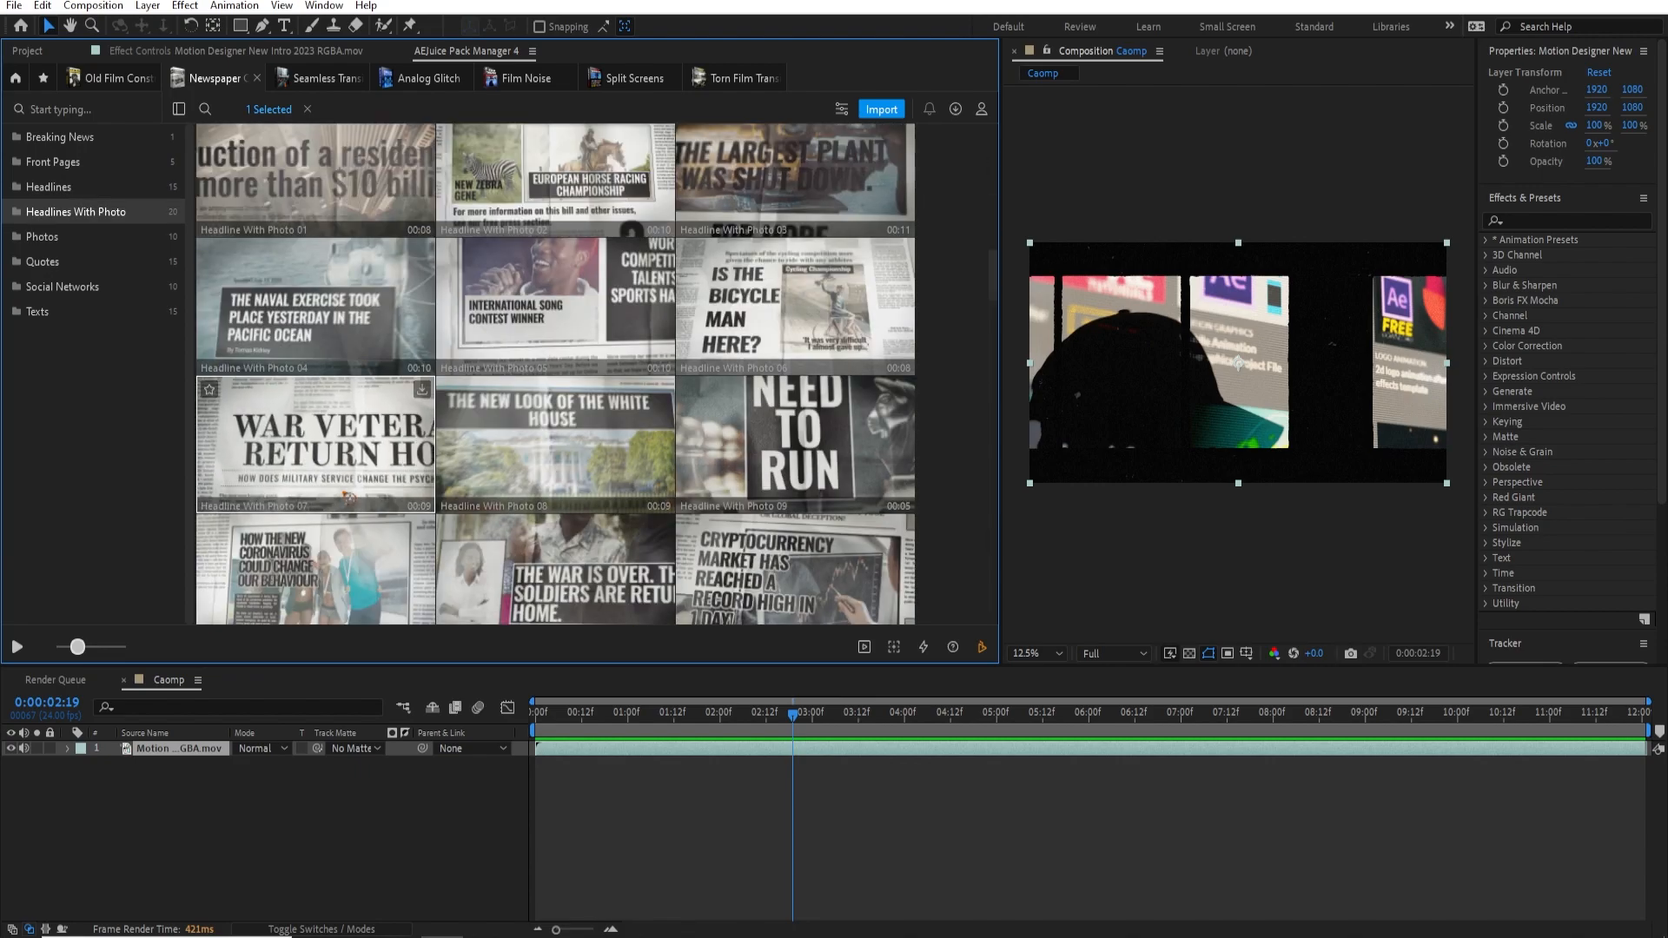
scroll(350, 496, "down", 3)
scroll(350, 496, "down", 2)
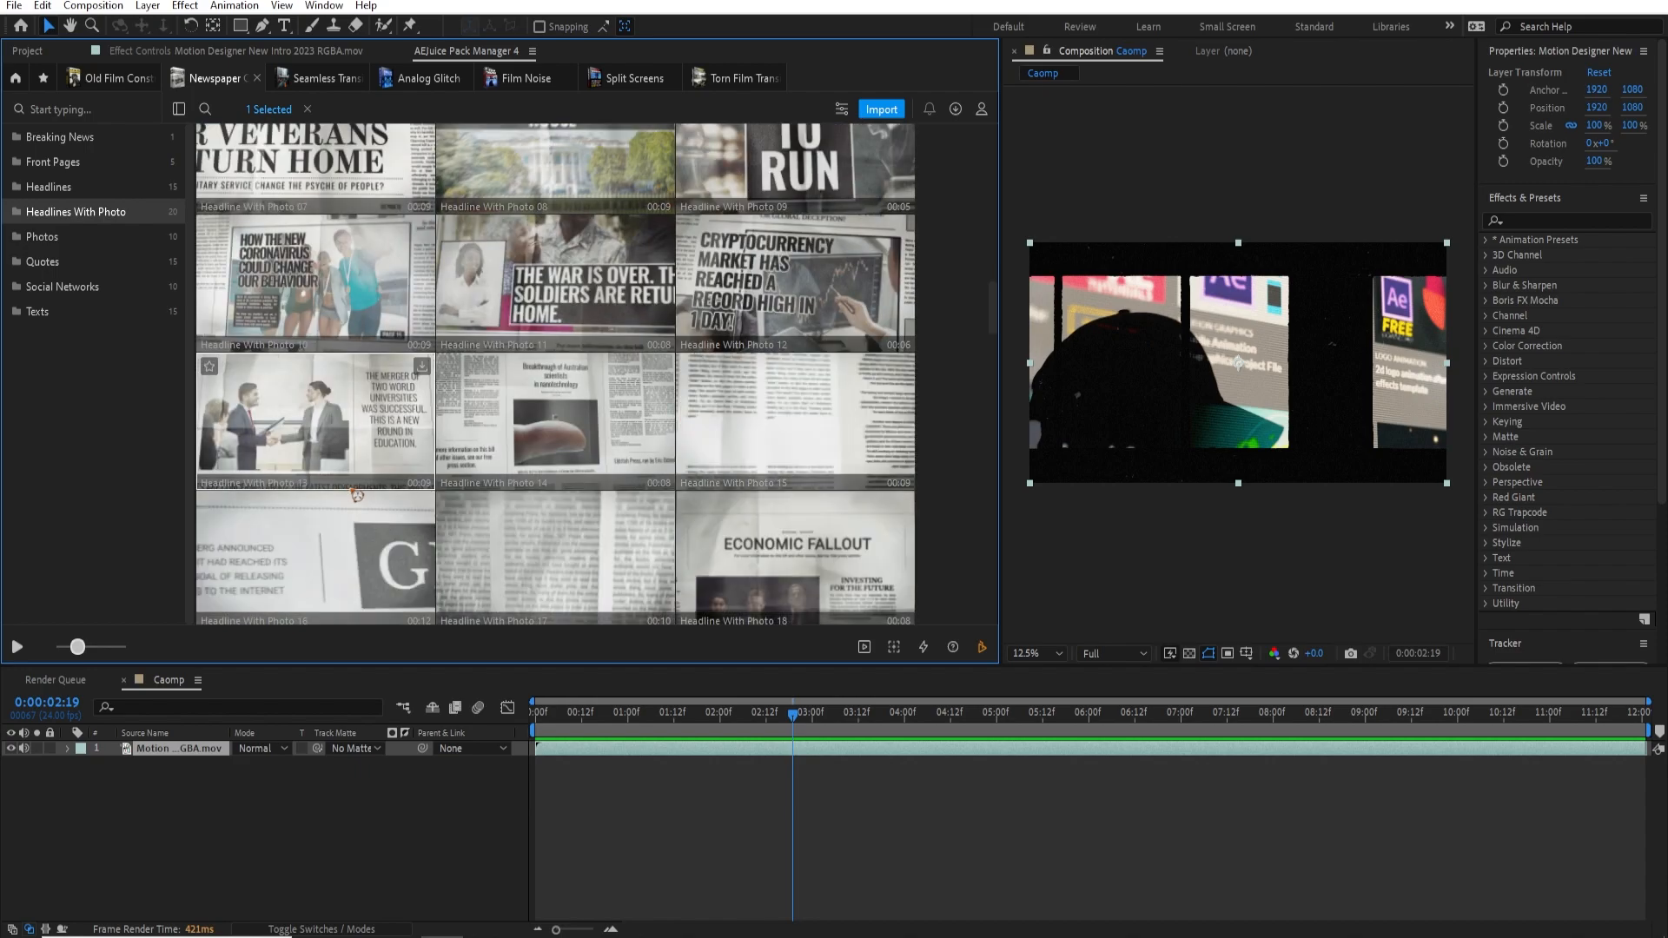
scroll(349, 495, "down", 2)
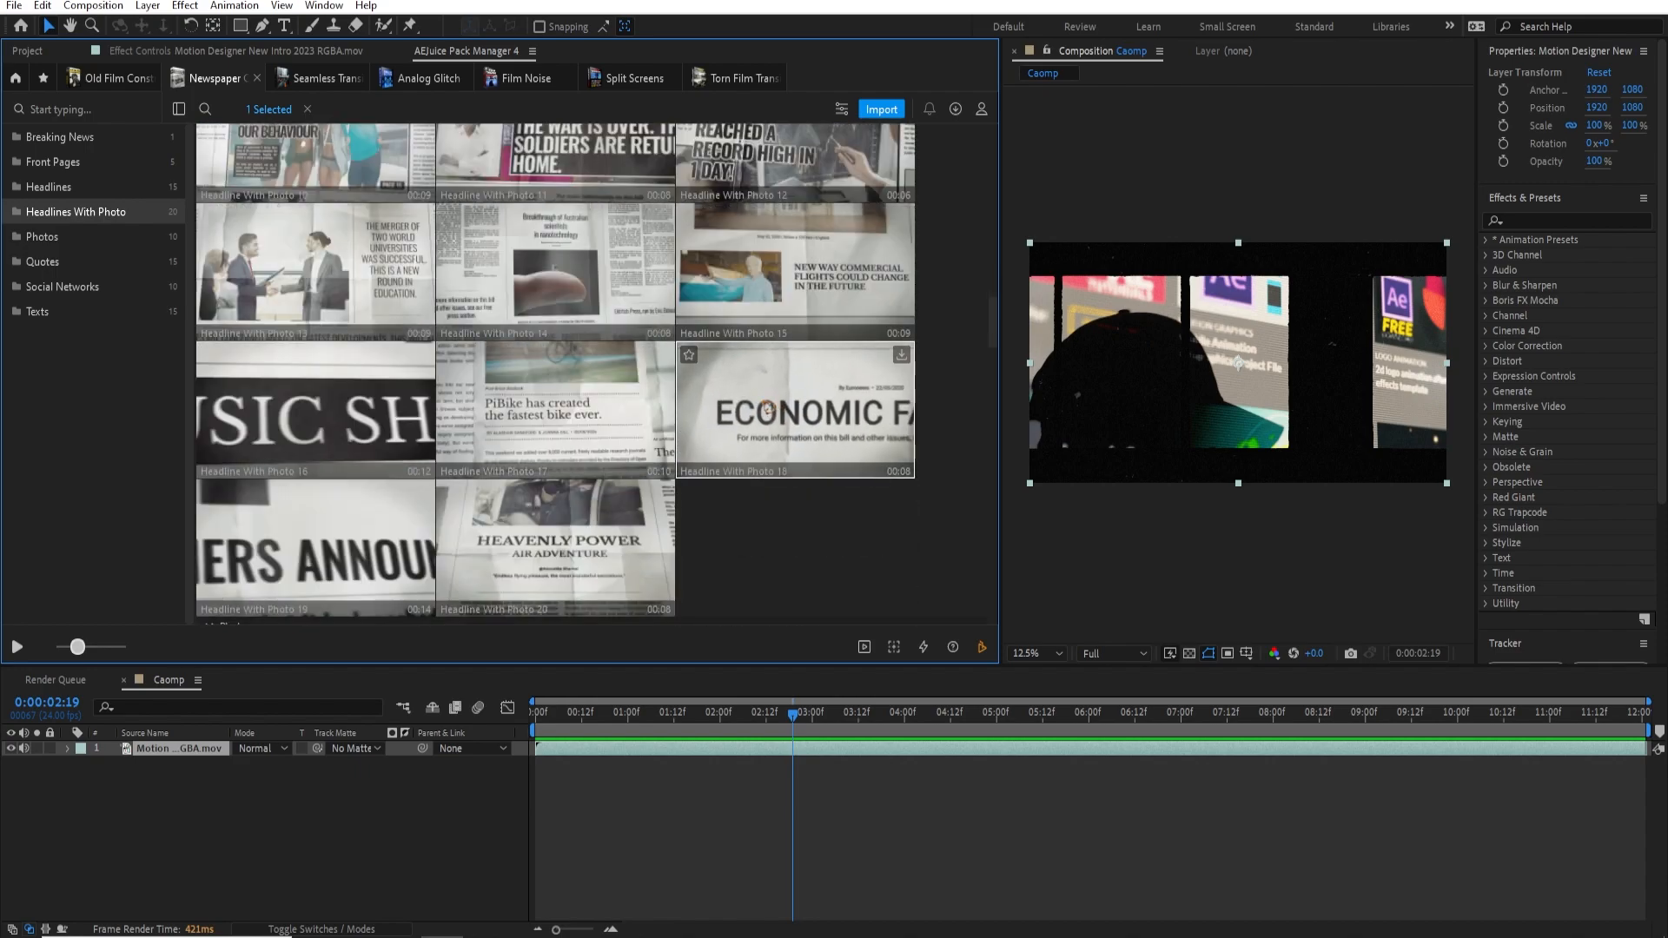
scroll(392, 430, "down", 3)
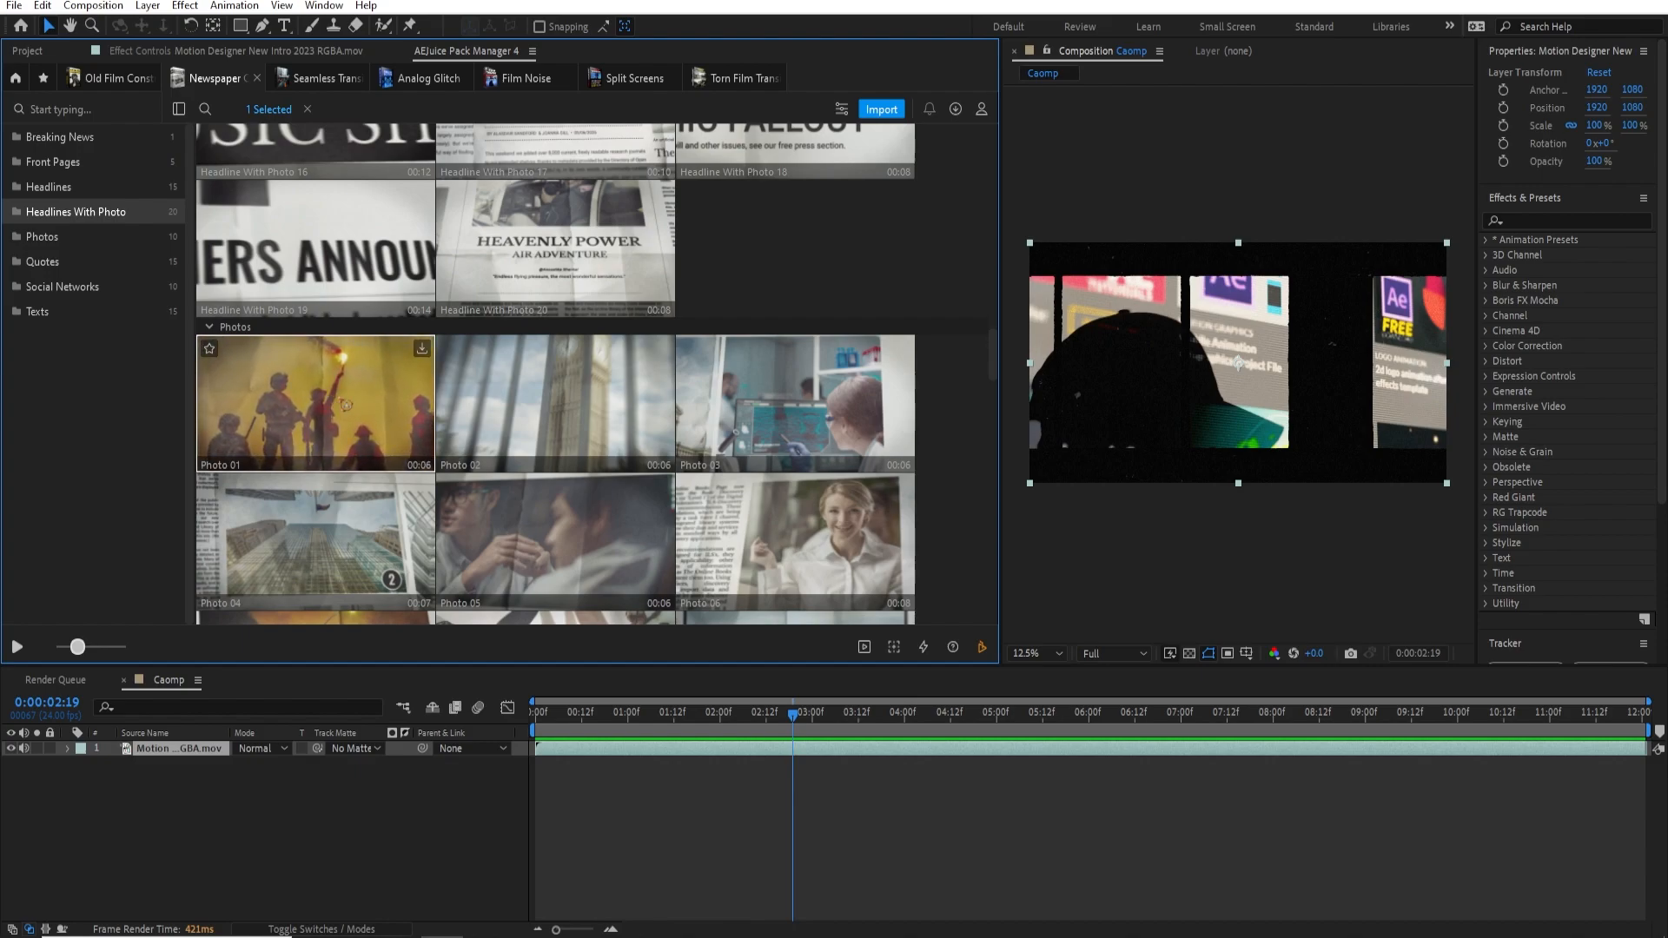
scroll(960, 329, "down", 3)
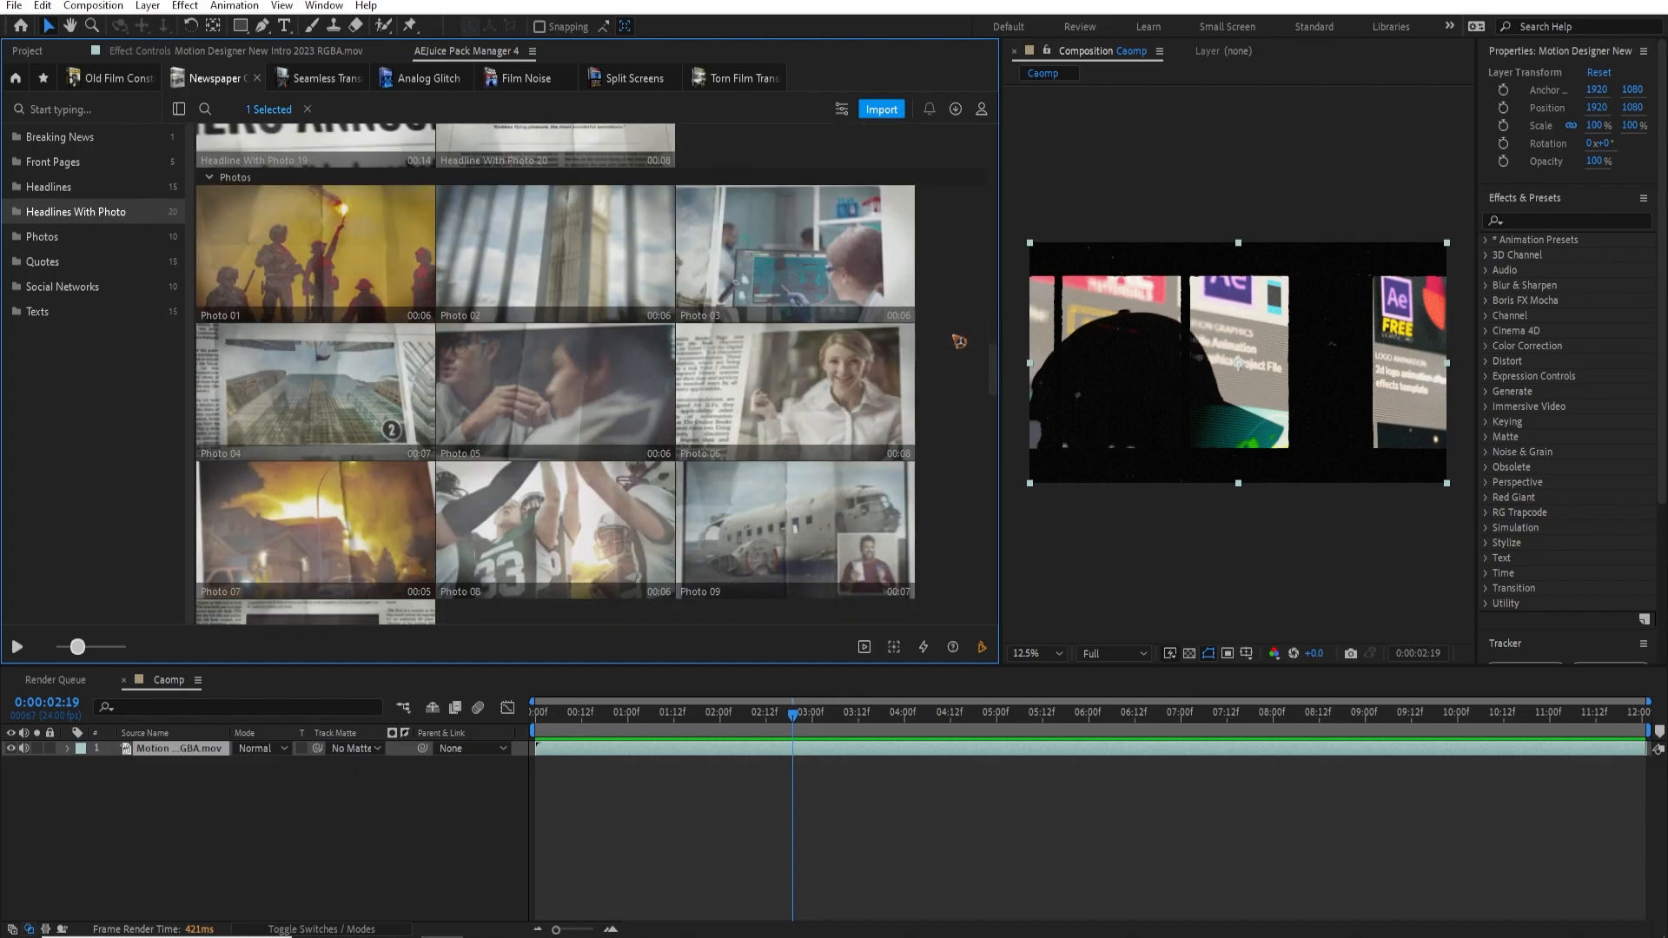
scroll(959, 342, "down", 3)
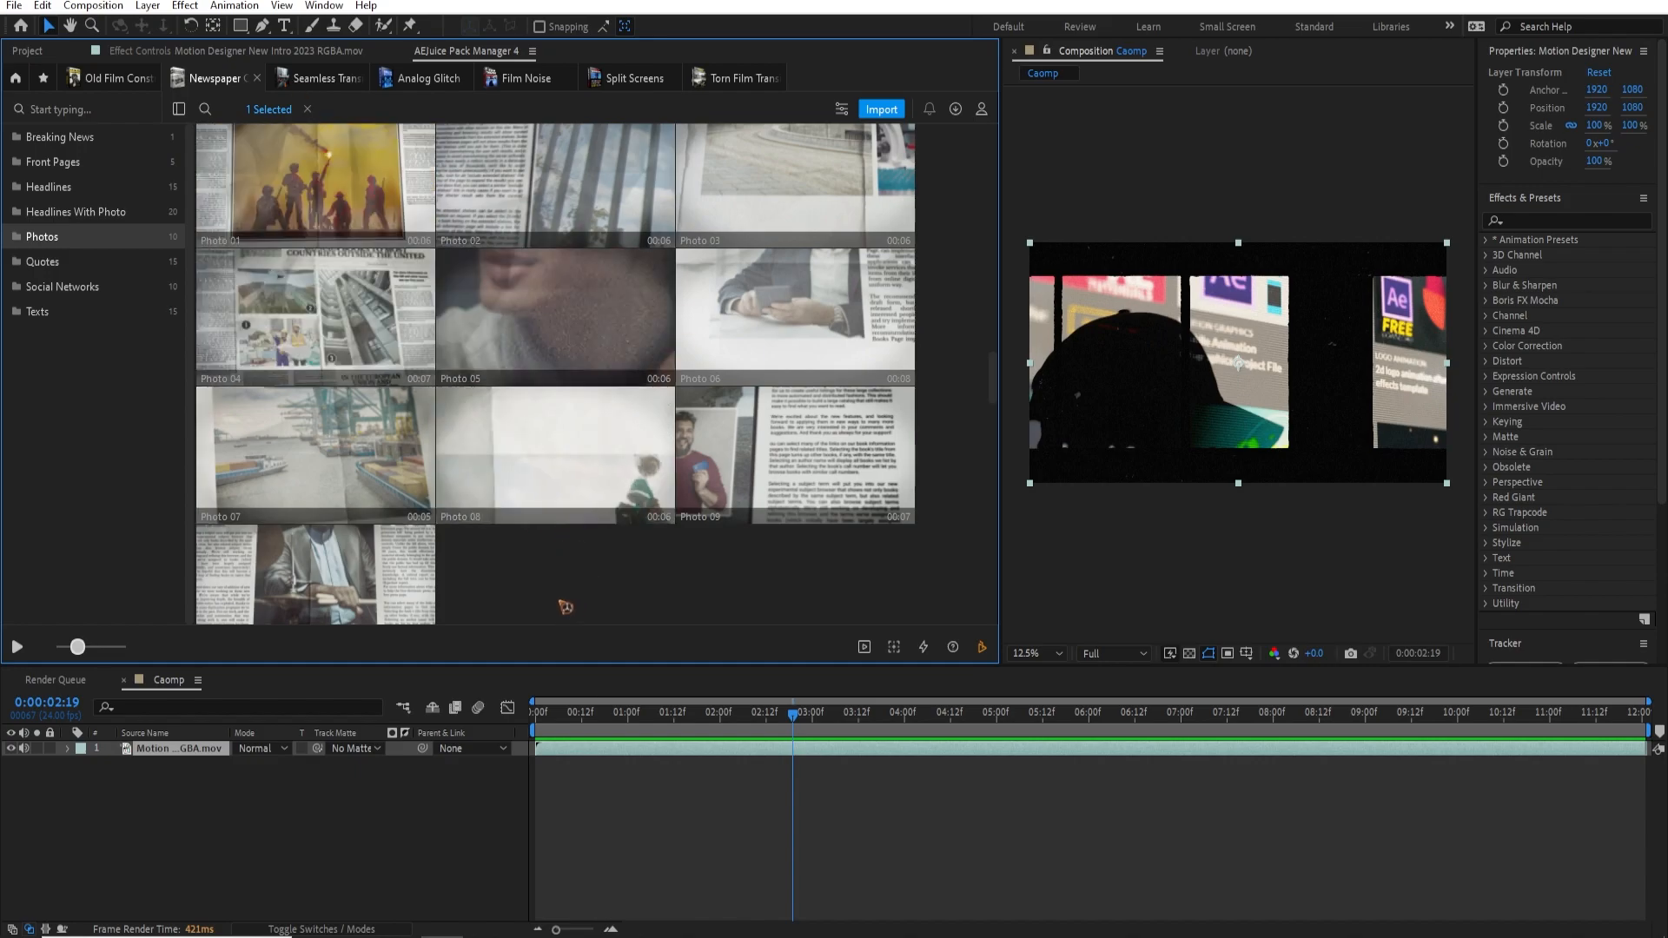
scroll(590, 596, "down", 3)
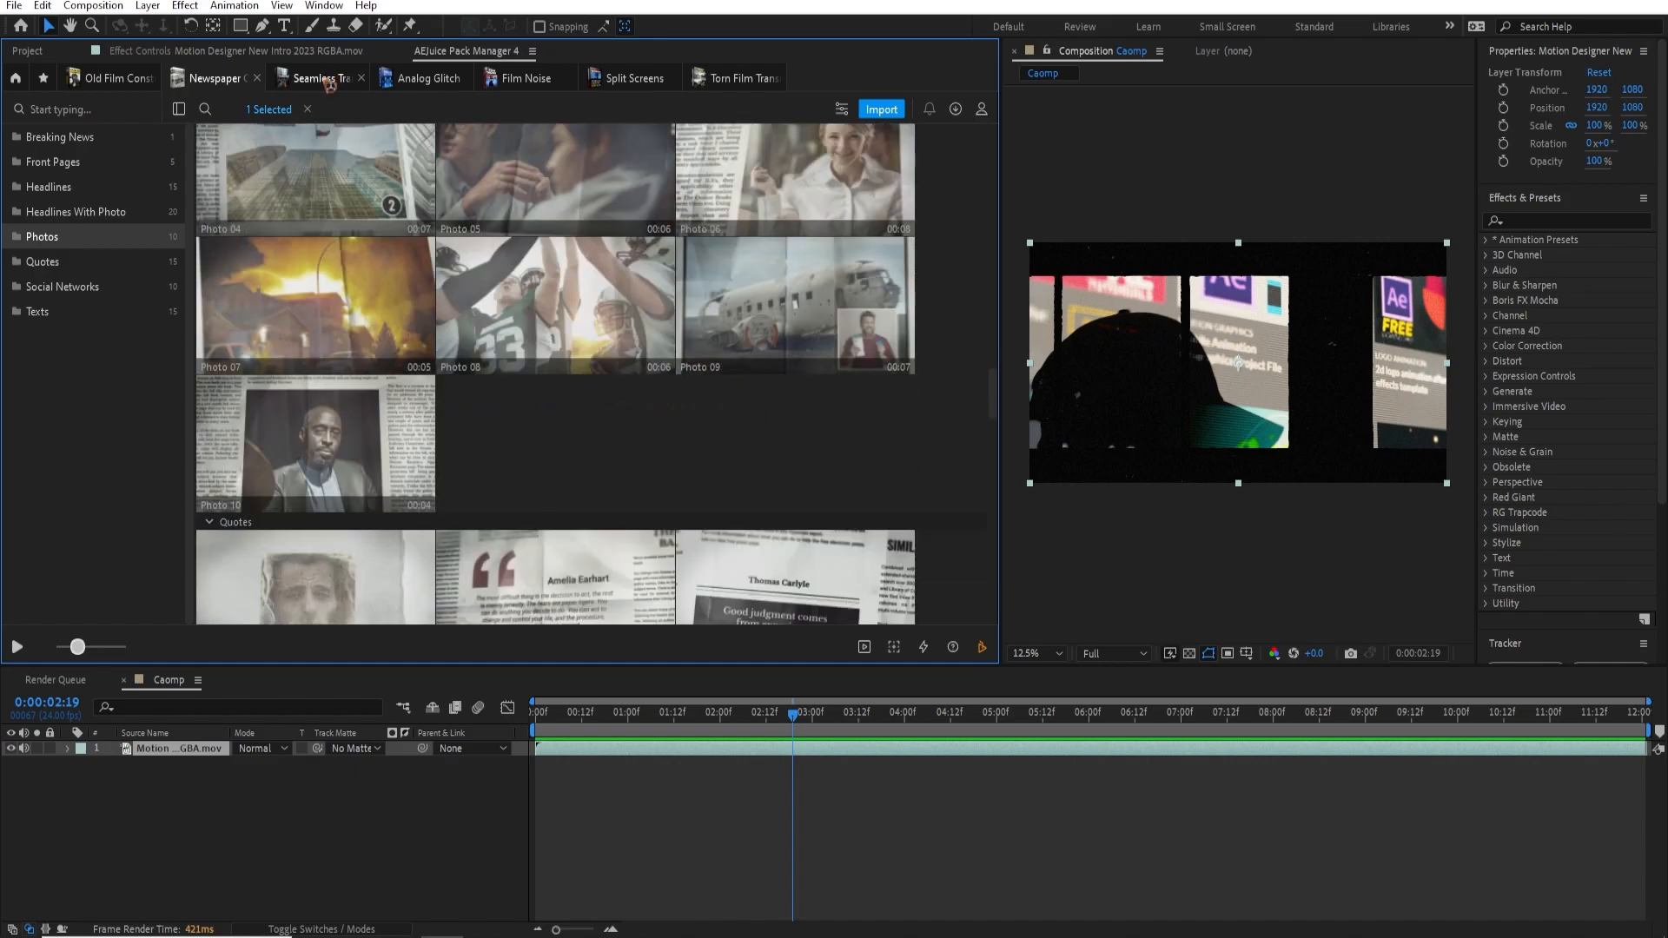
Browse Seamless Transitions categories Blur, Camera, FishEye, Flip, Form and Glitch, landing on the JUST DO IT frame
left_click(321, 78)
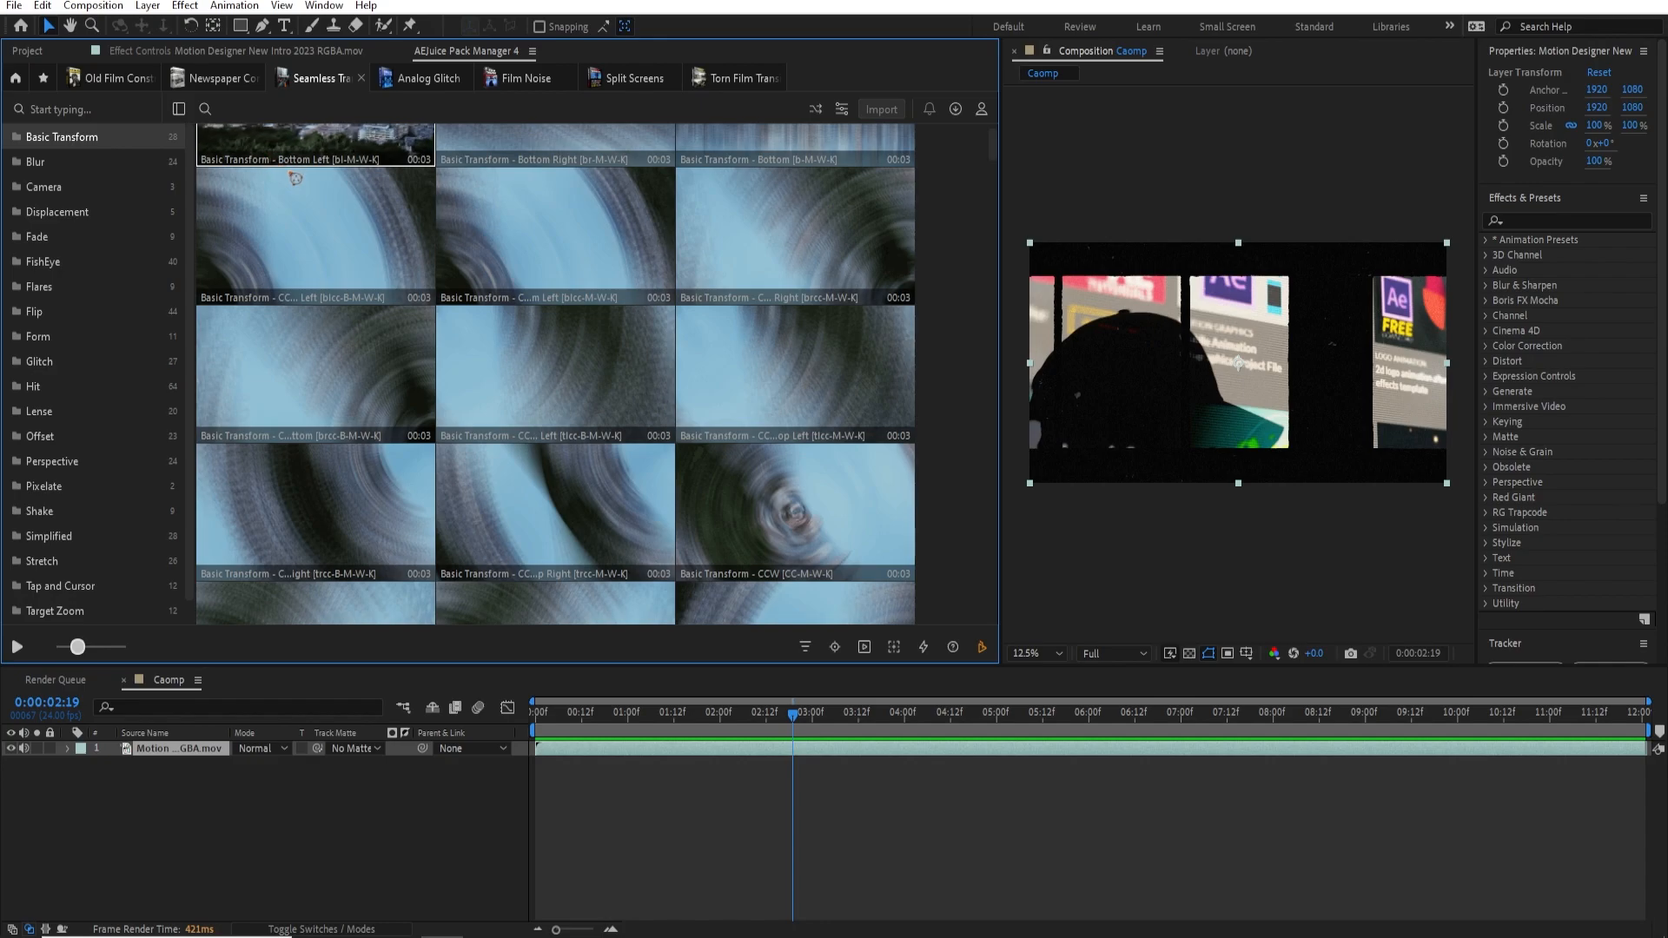
scroll(314, 195, "up", 2)
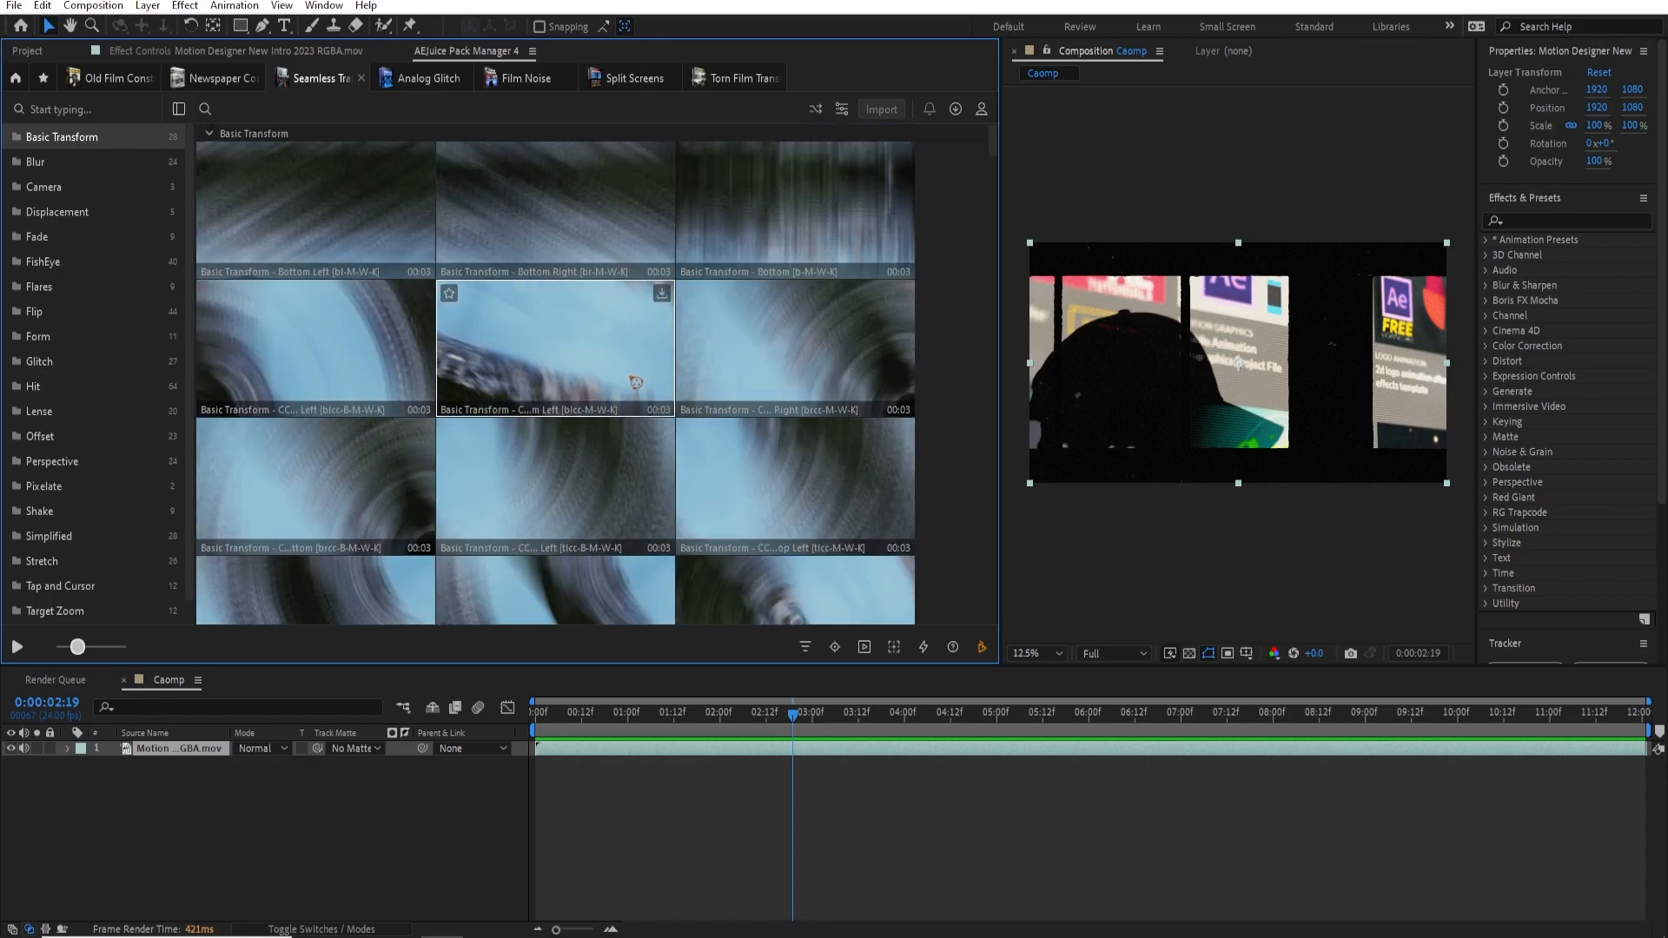
scroll(703, 340, "down", 4)
scroll(635, 378, "down", 3)
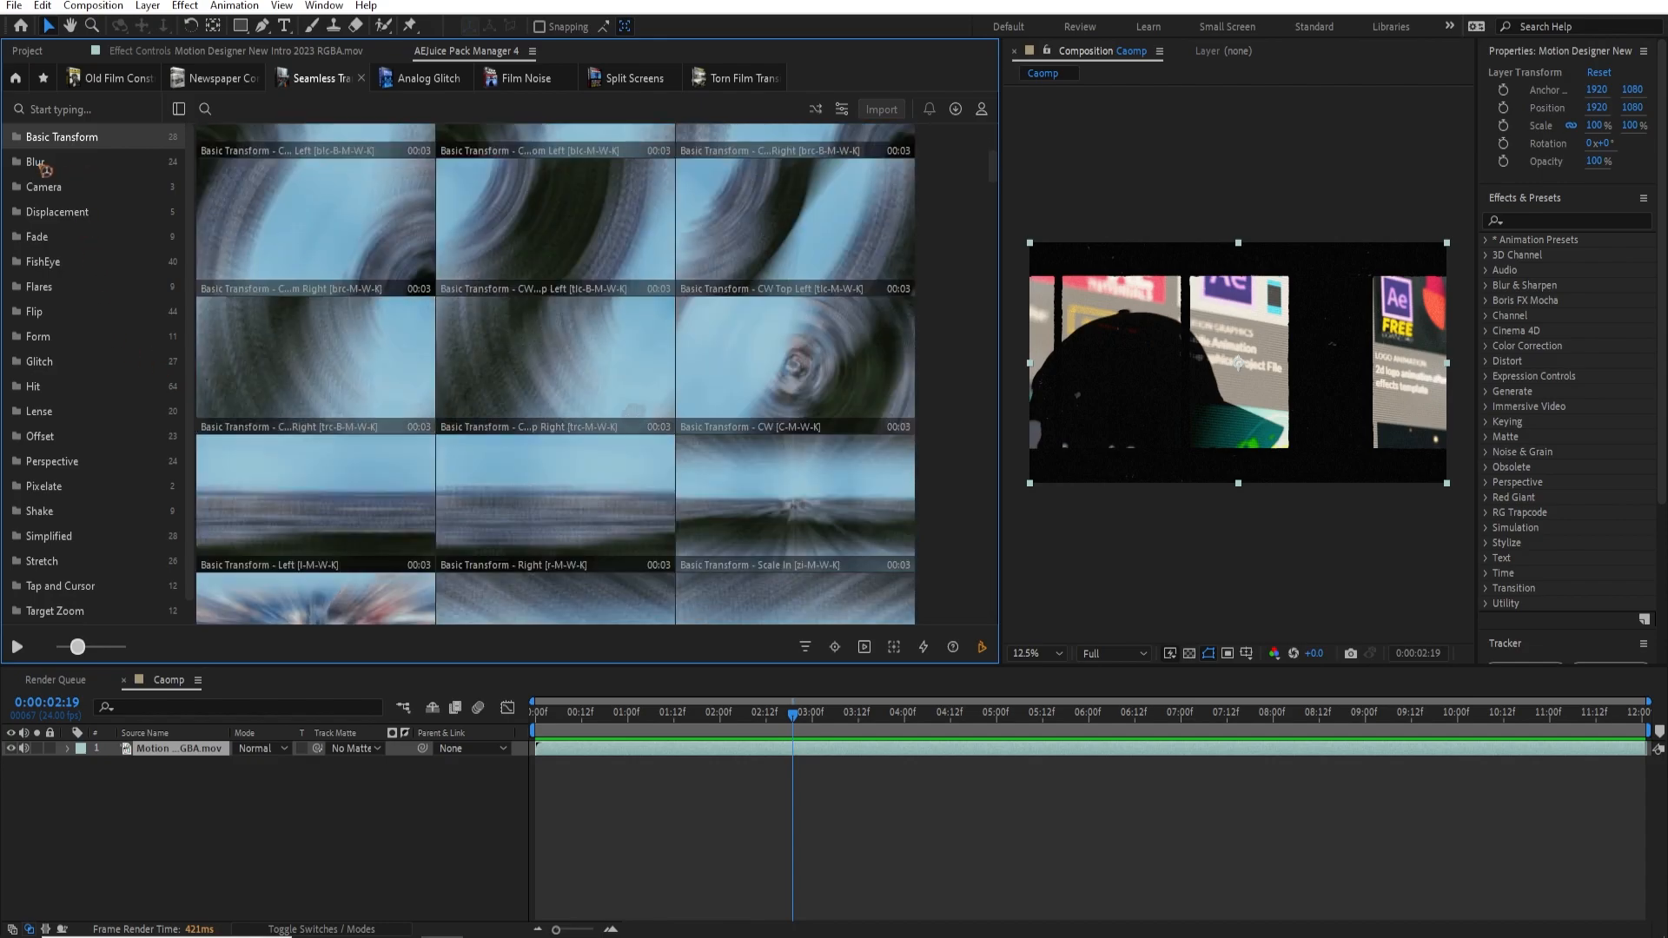
left_click(35, 162)
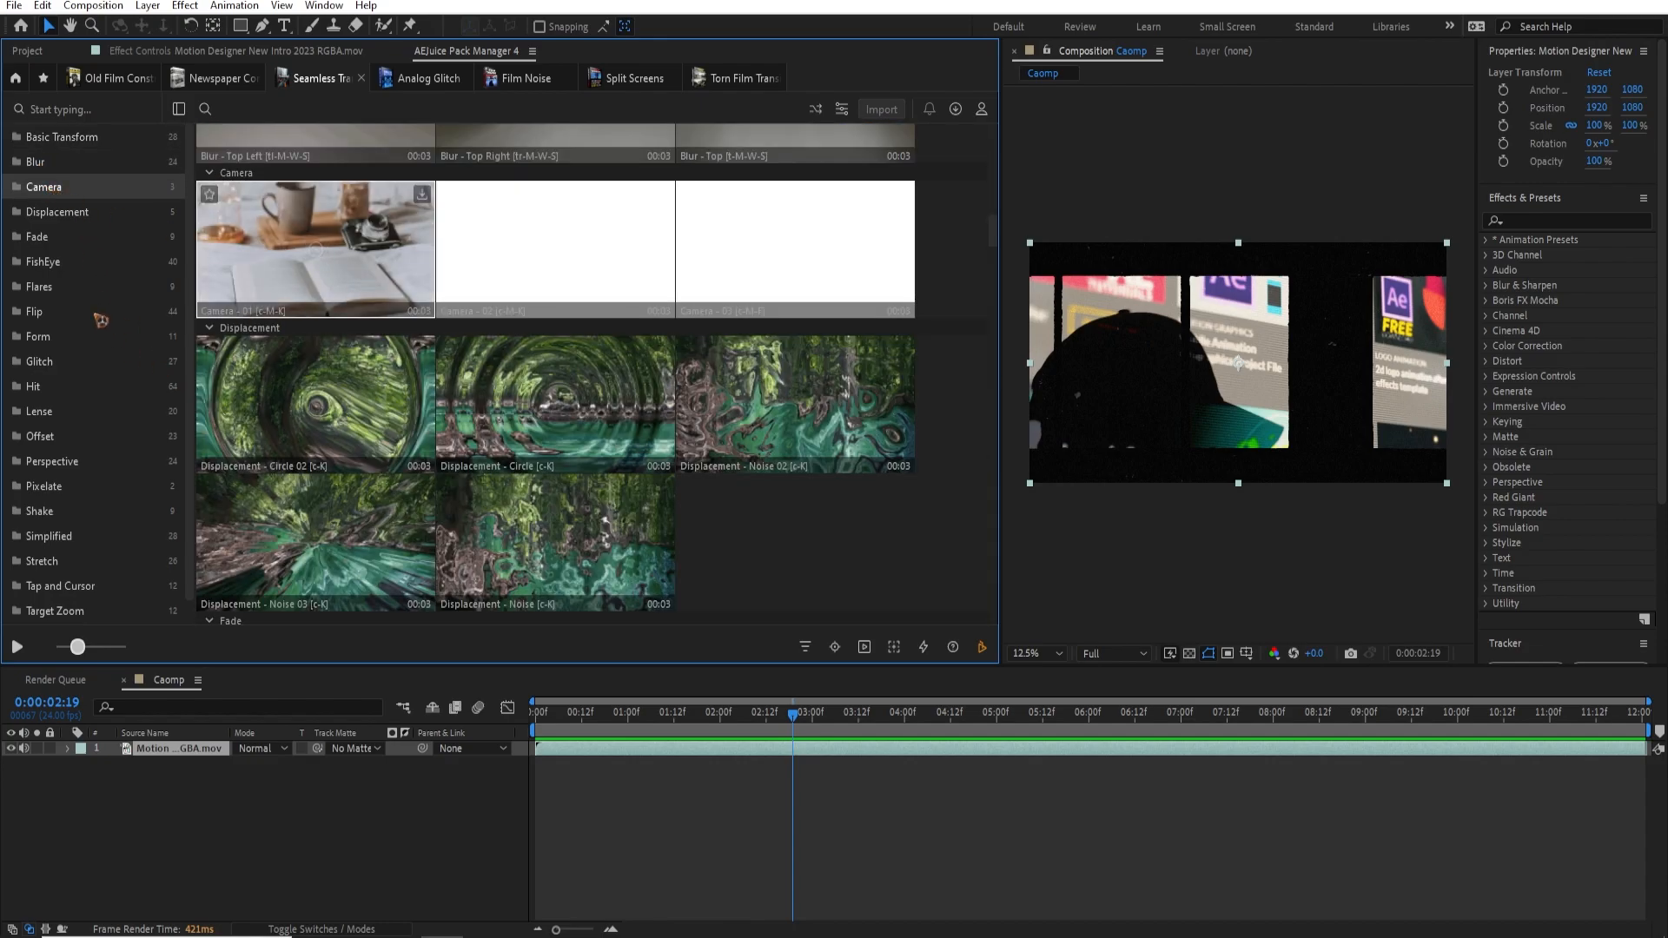
left_click(58, 212)
left_click(43, 261)
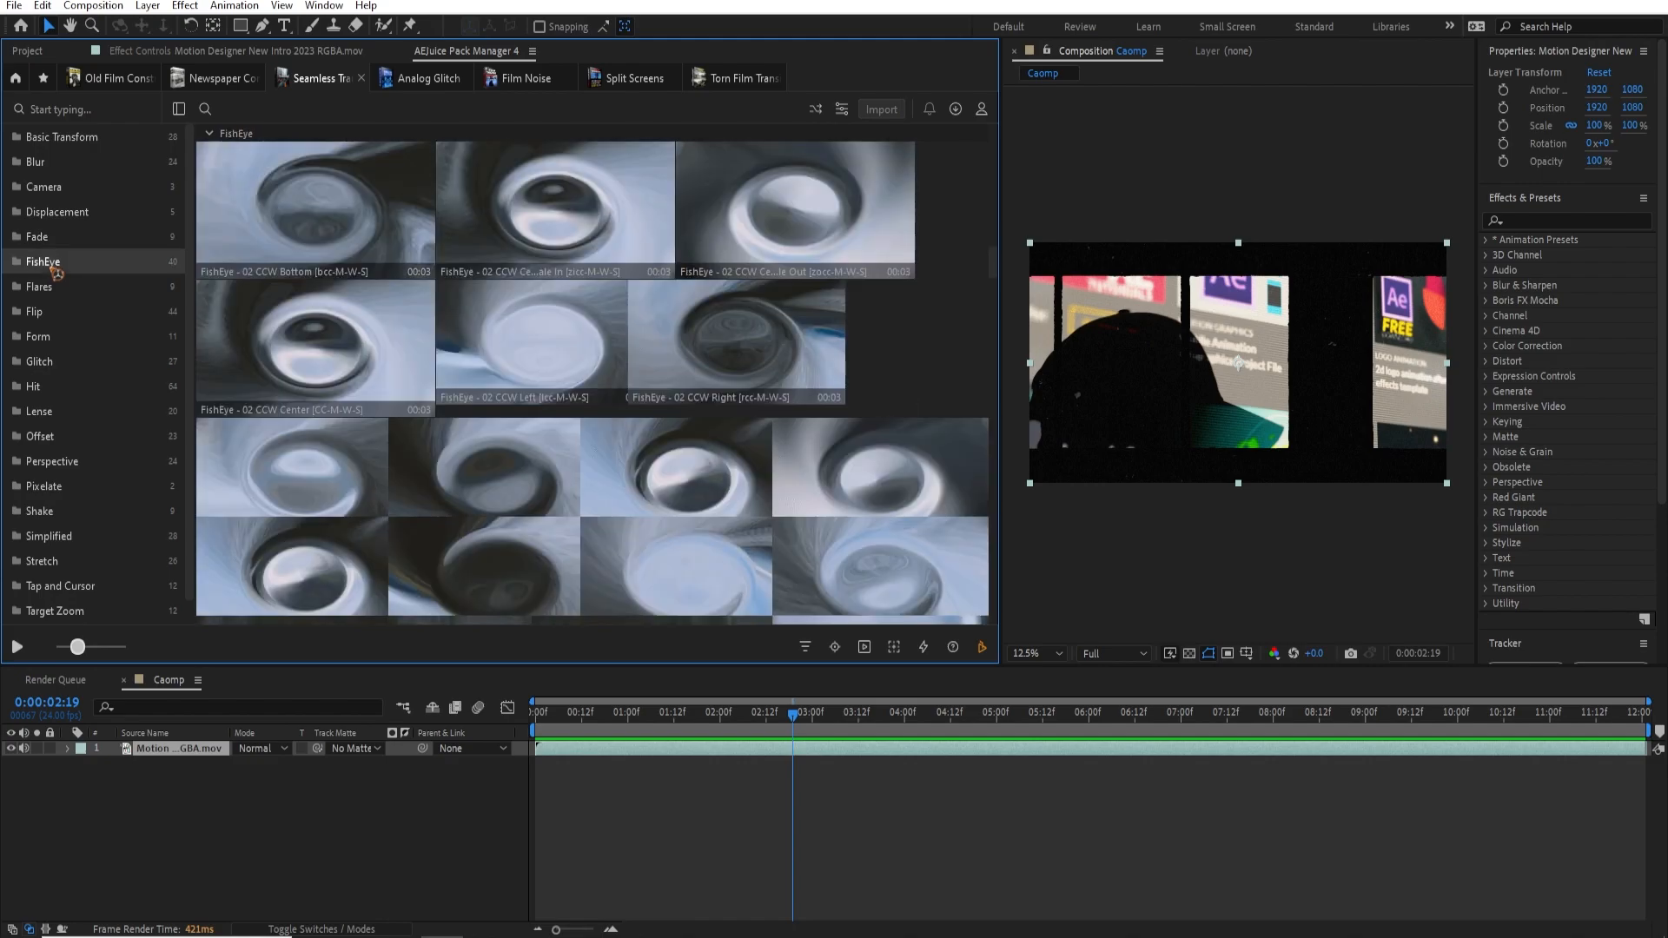
left_click(34, 312)
left_click(39, 336)
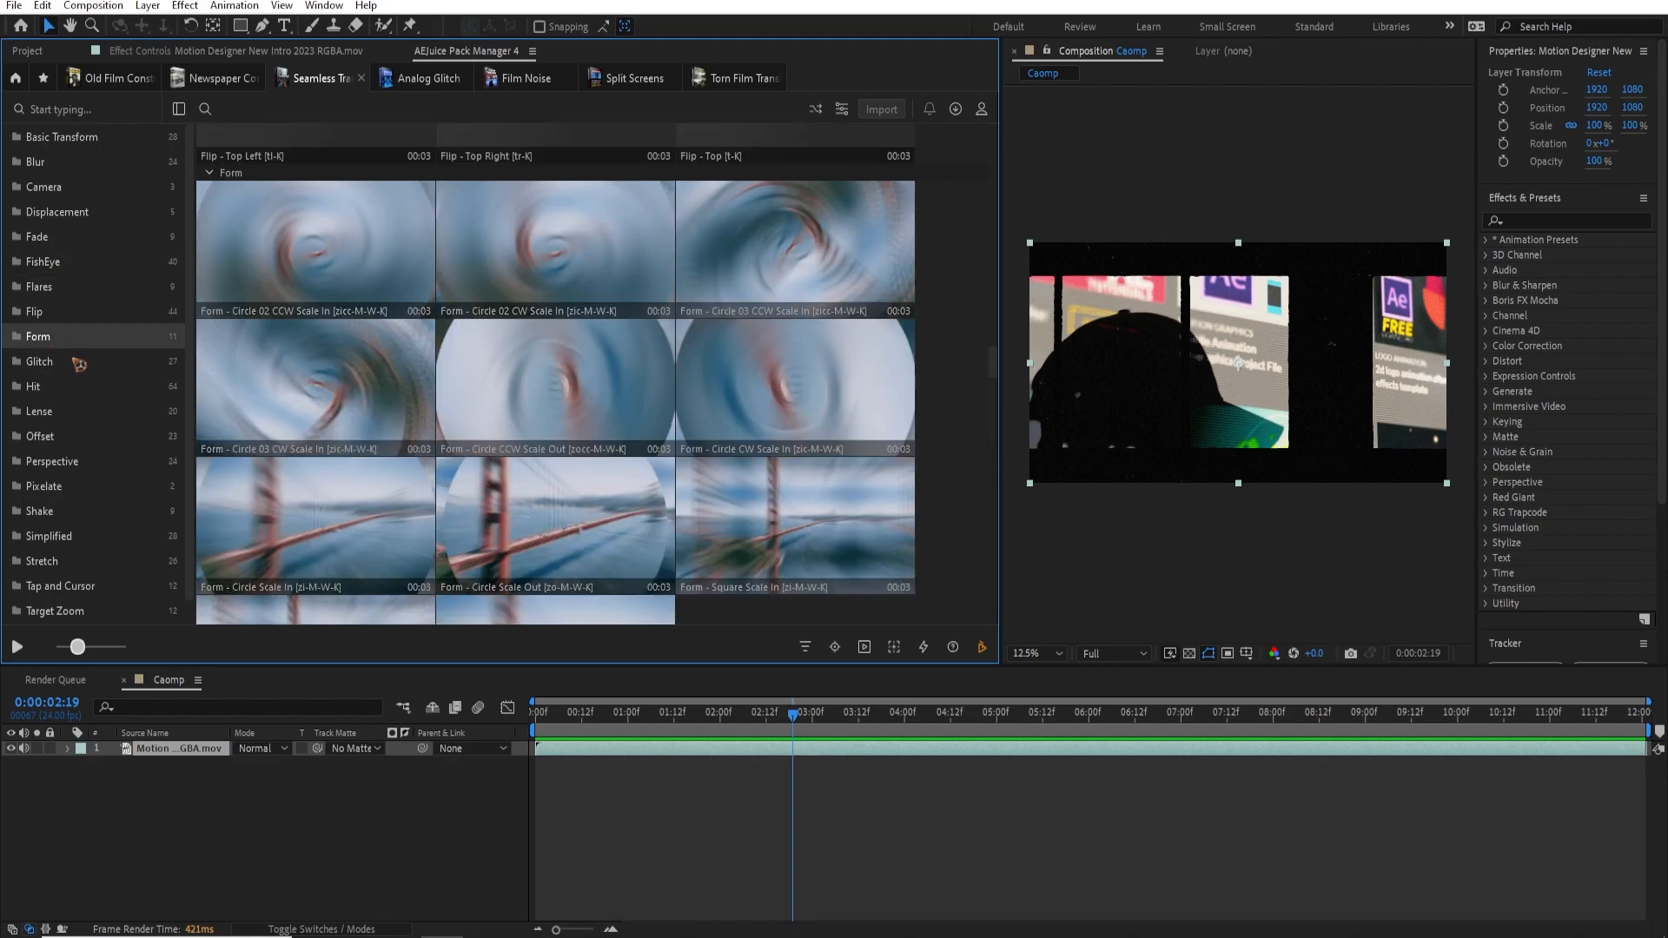
scroll(60, 359, "down", 1)
left_click(58, 342)
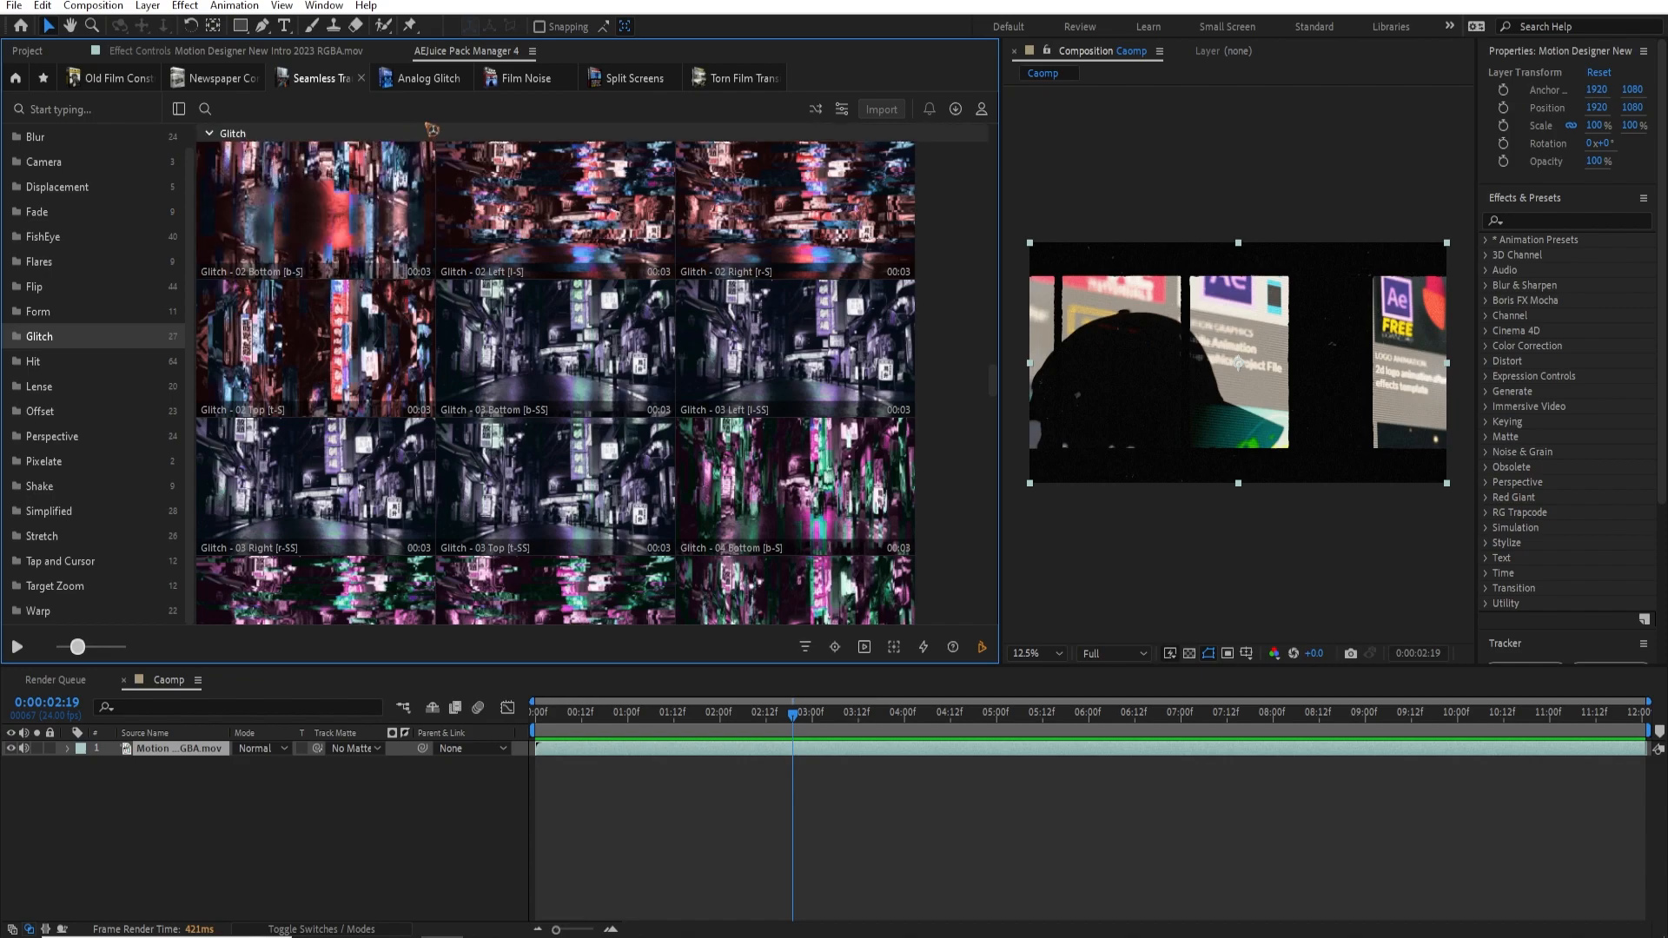
left_click_drag(793, 715, 916, 731)
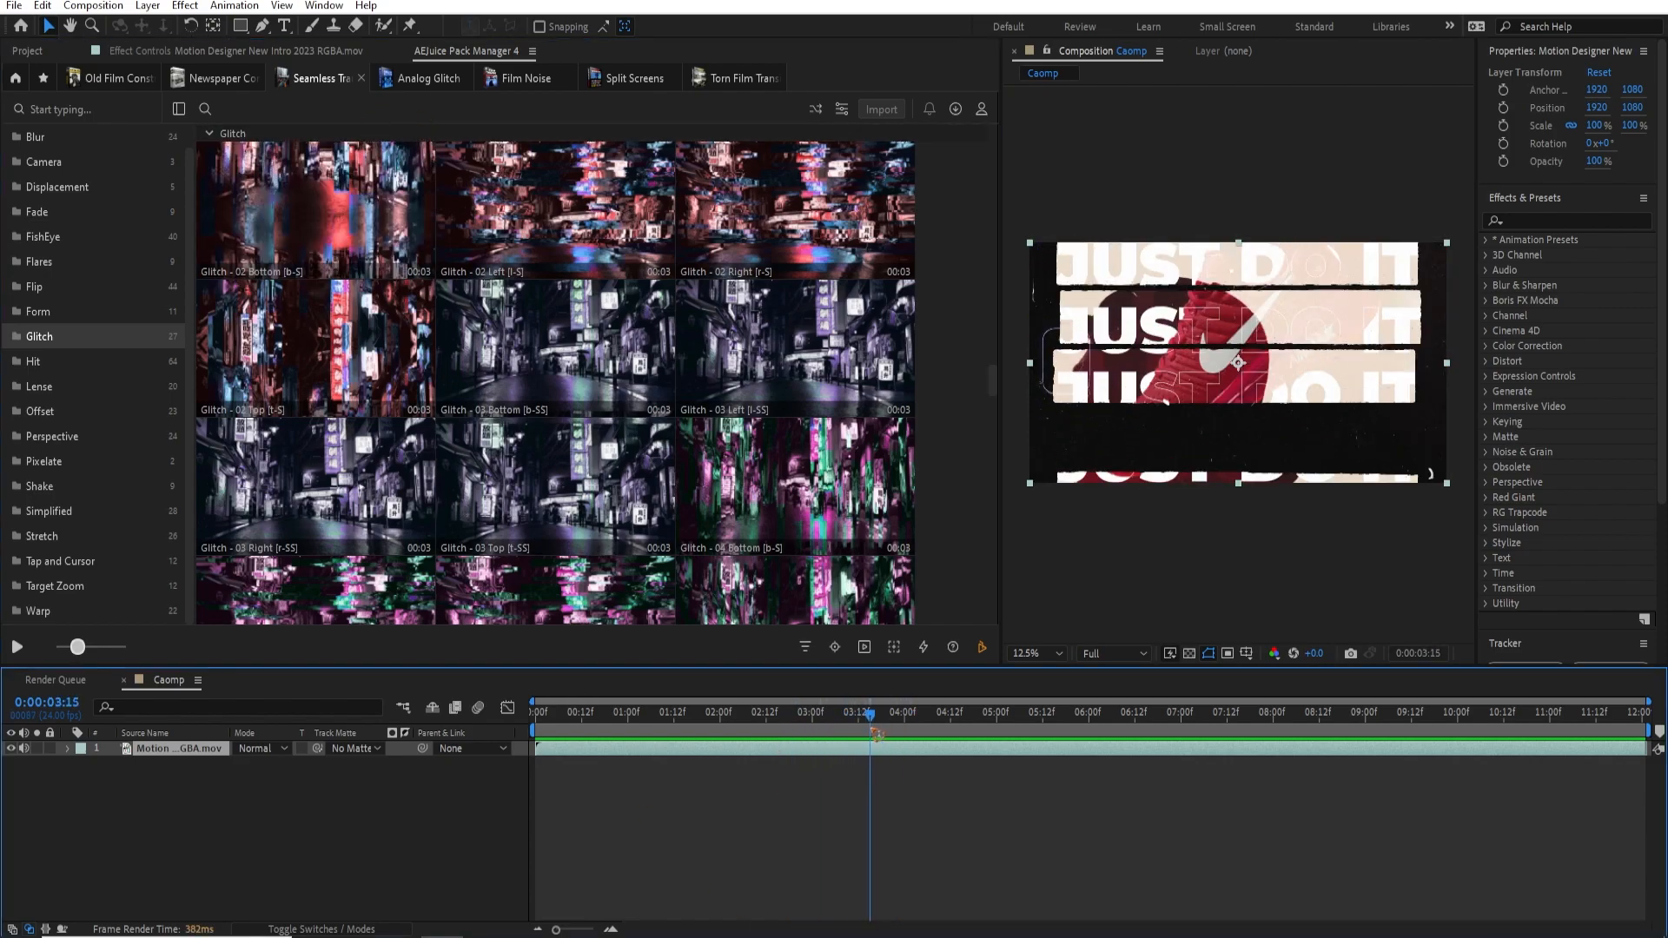
Preview the Analog Glitch pack and settle the composition on the MOTION logo frame
left_click(423, 78)
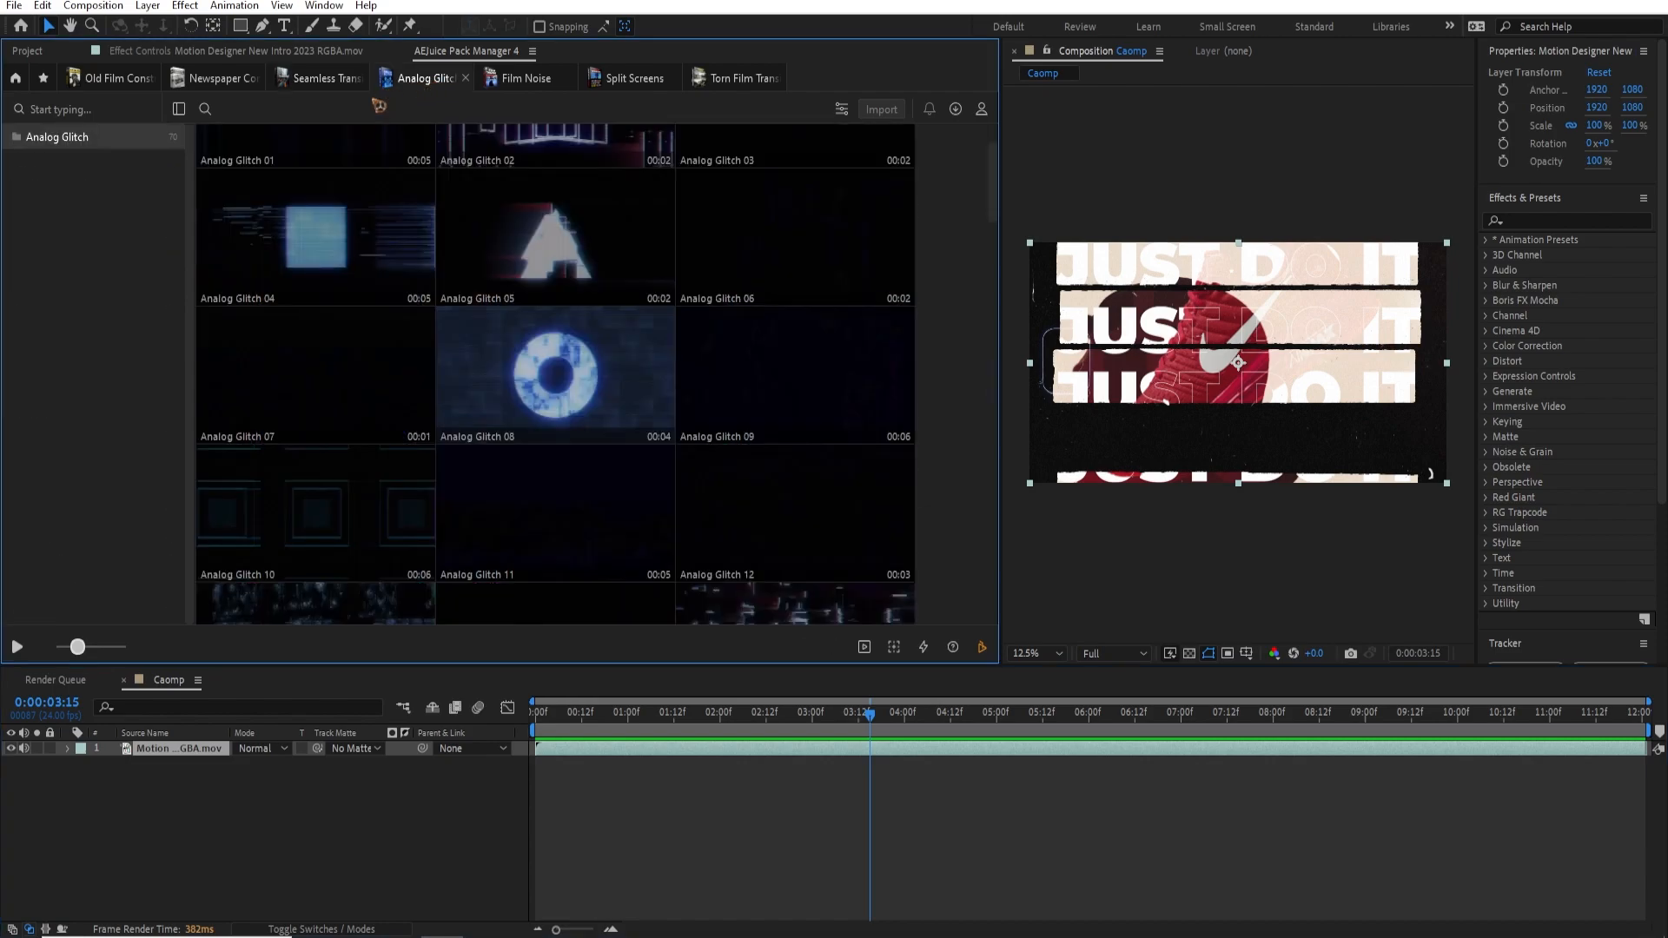
scroll(583, 206, "up", 2)
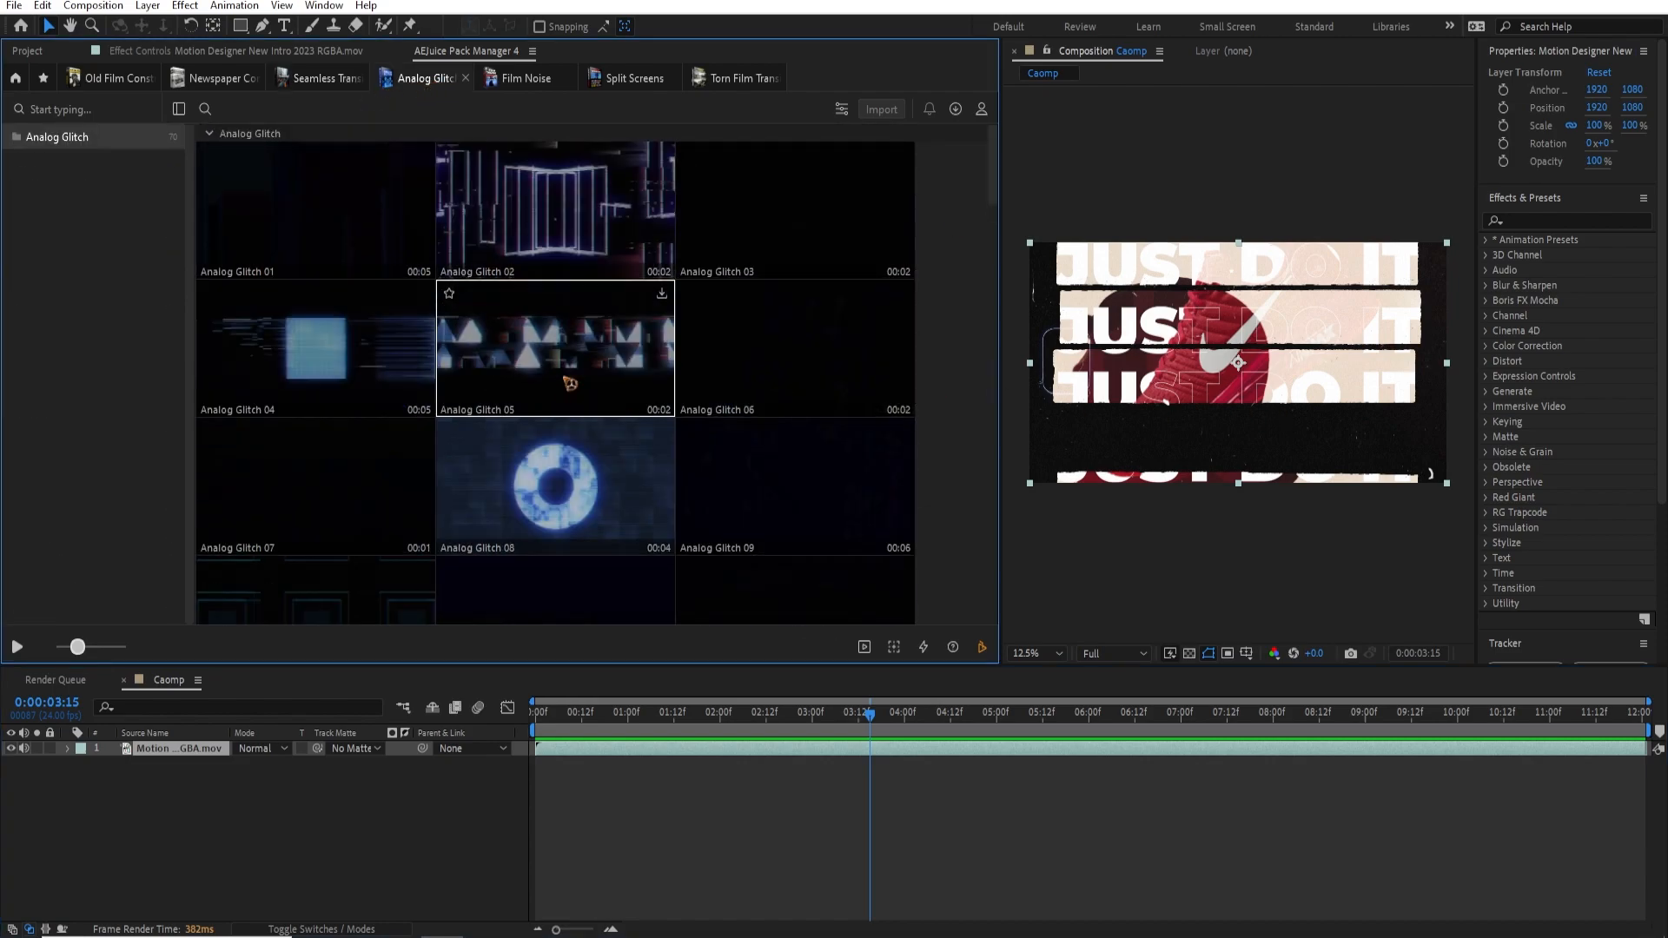
scroll(568, 382, "down", 2)
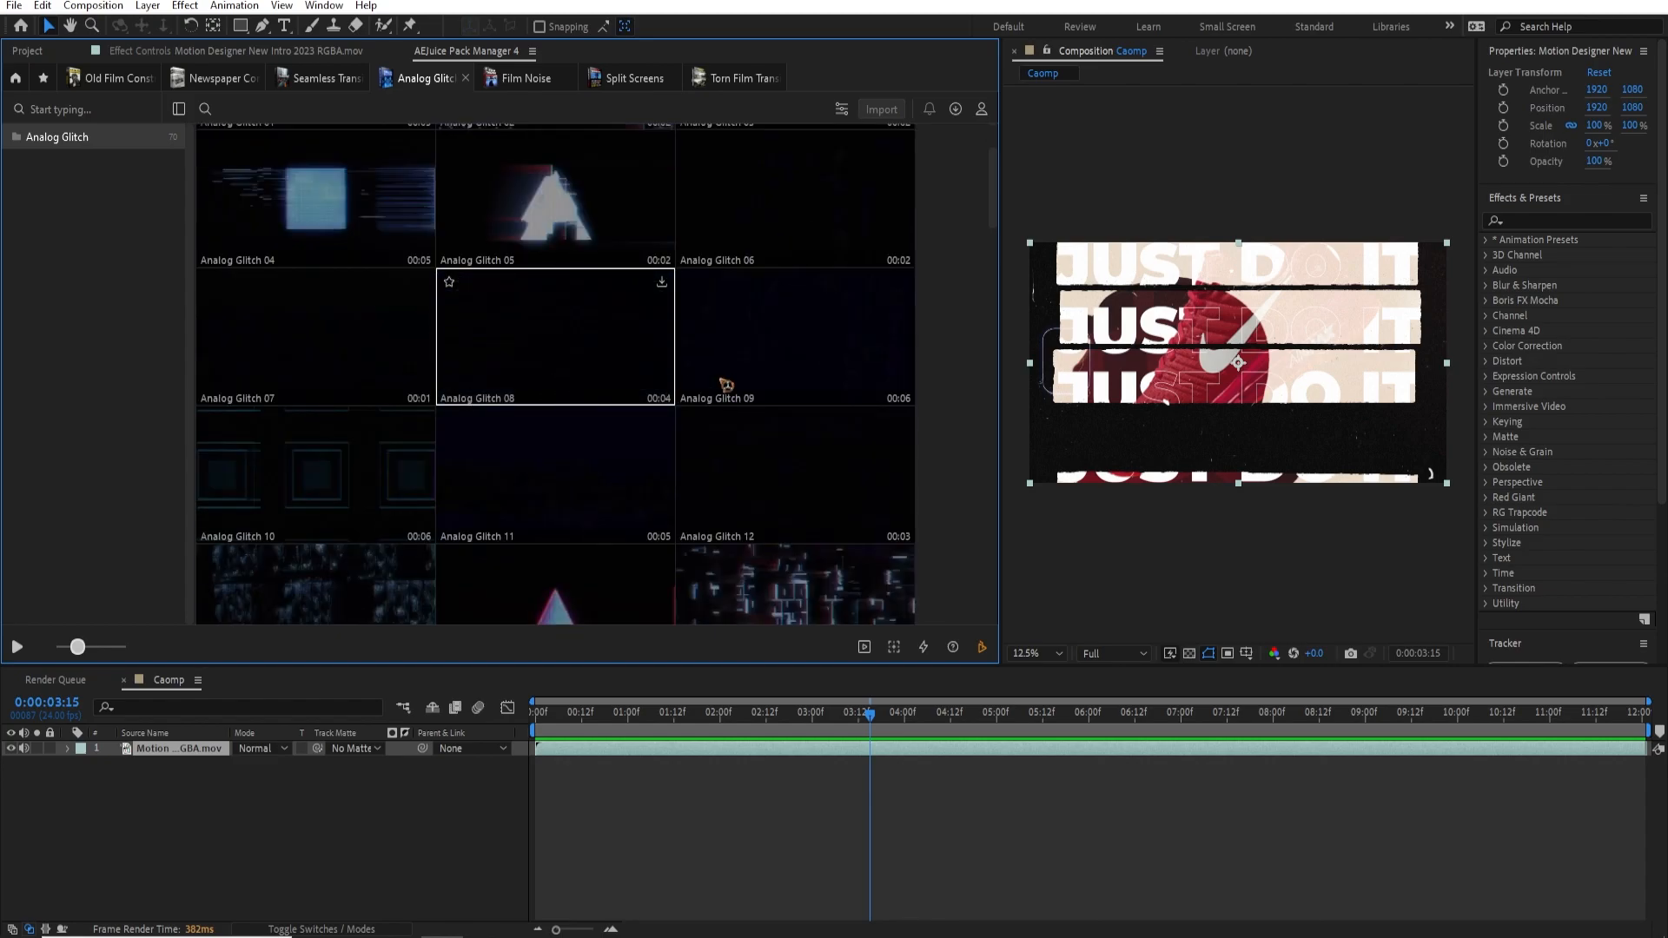
scroll(782, 378, "down", 2)
left_click_drag(870, 713, 1528, 712)
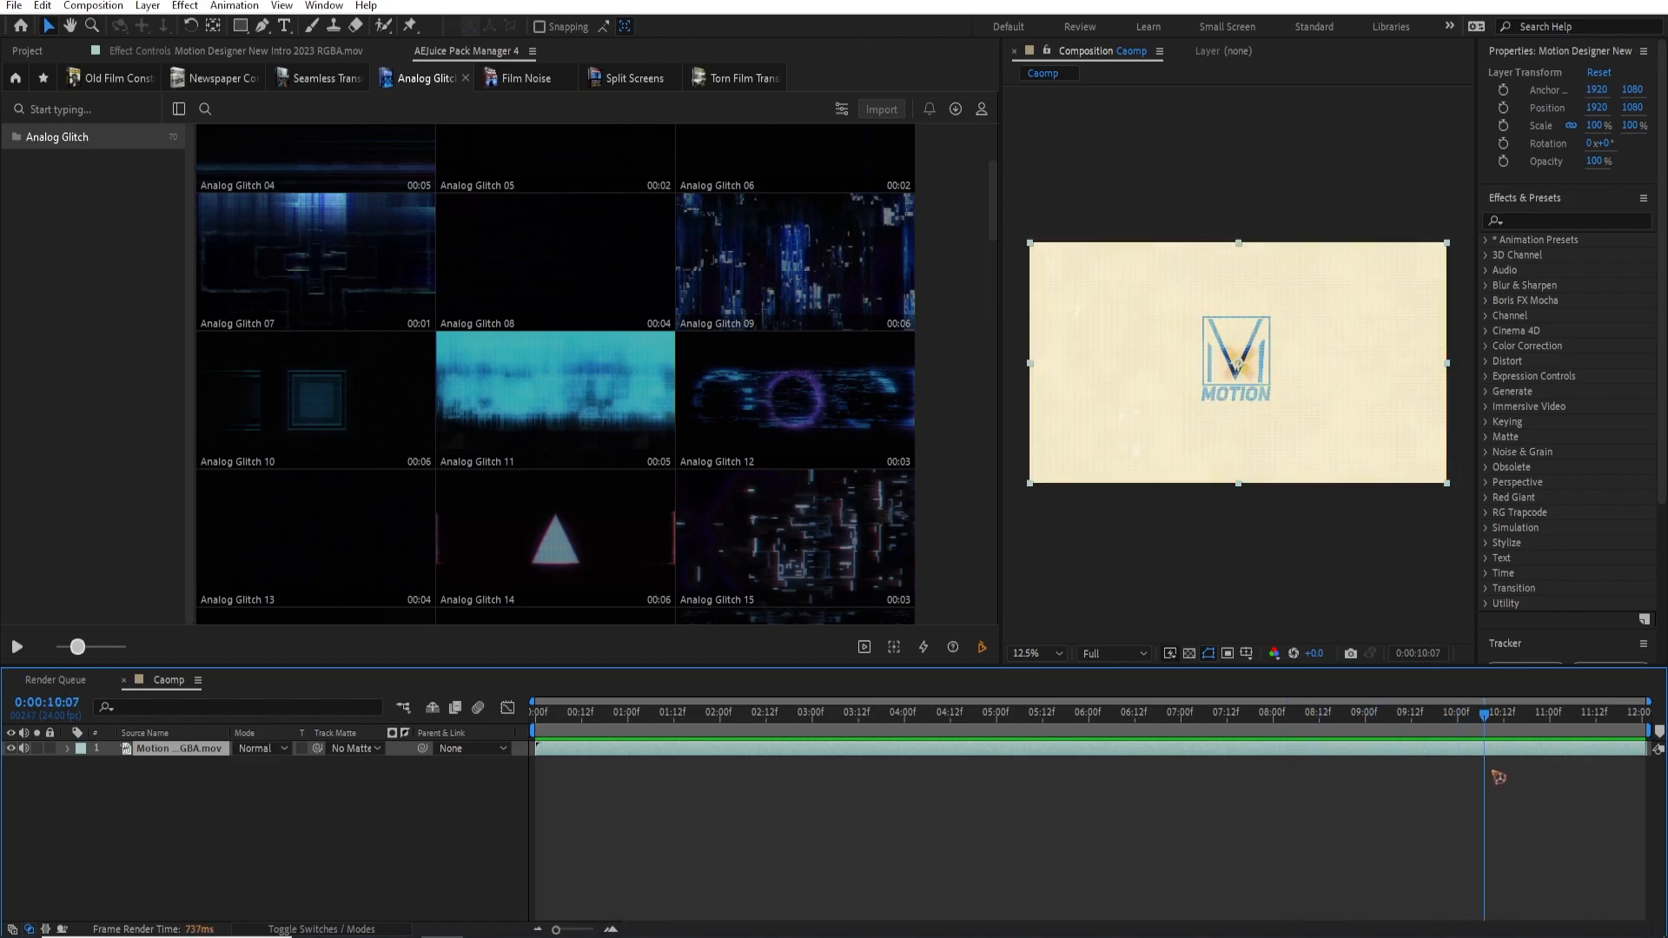
left_click_drag(1540, 787, 1478, 819)
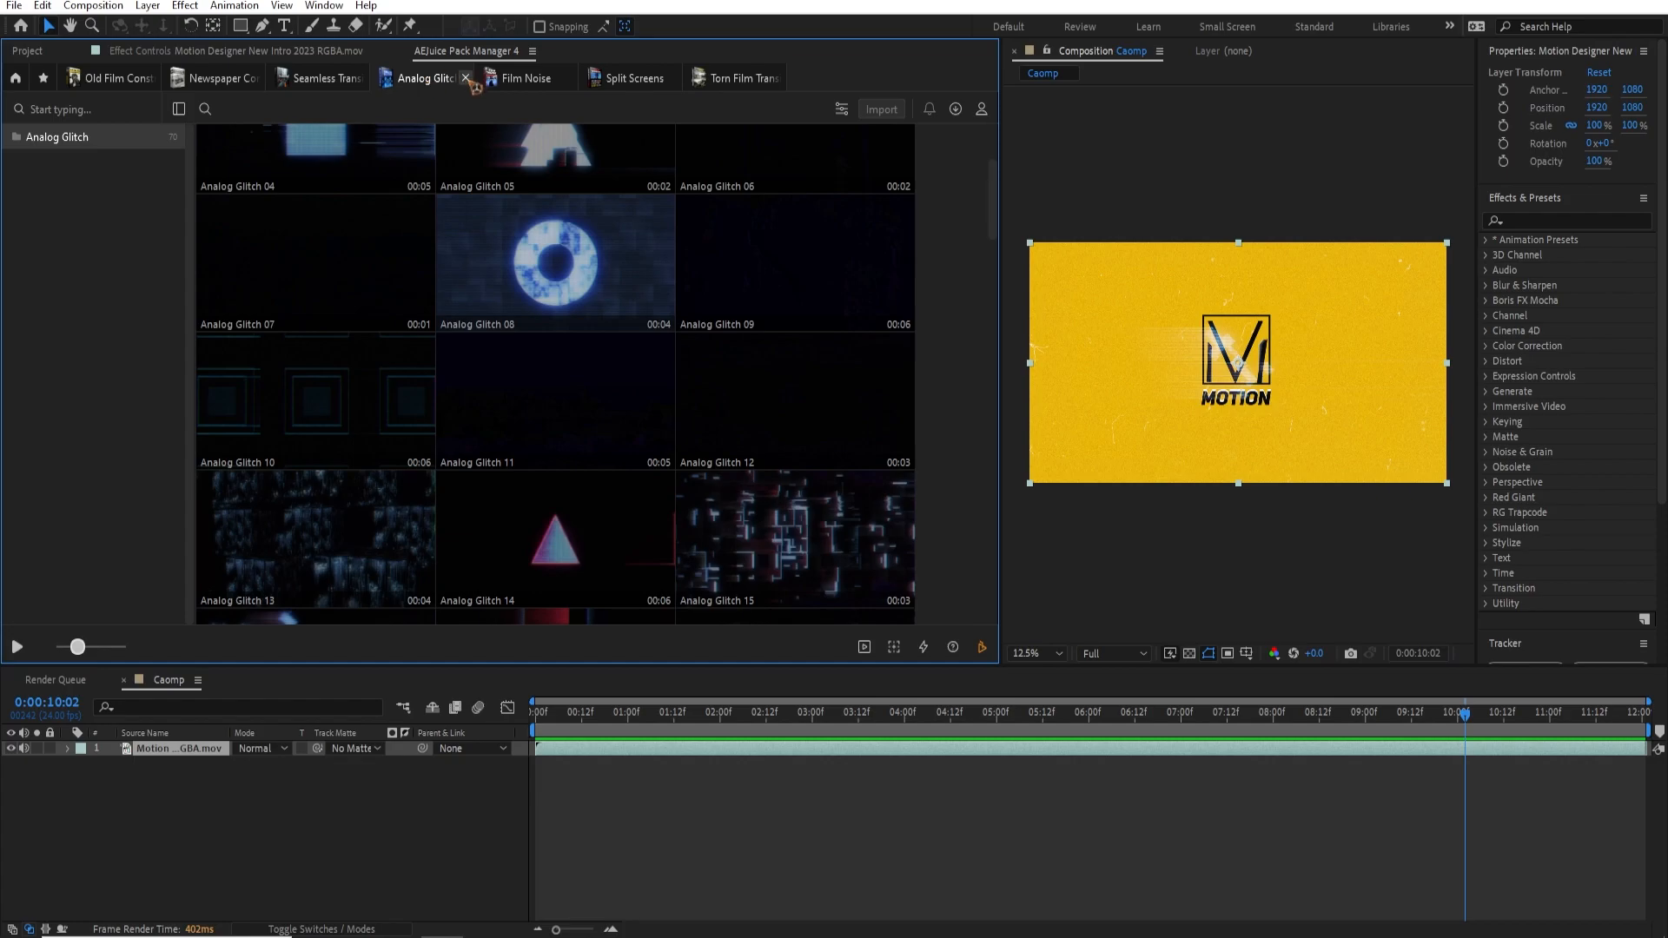
Glance at the Film Noise and Split Screens packs, then land on Torn Film Transitions
left_click(529, 80)
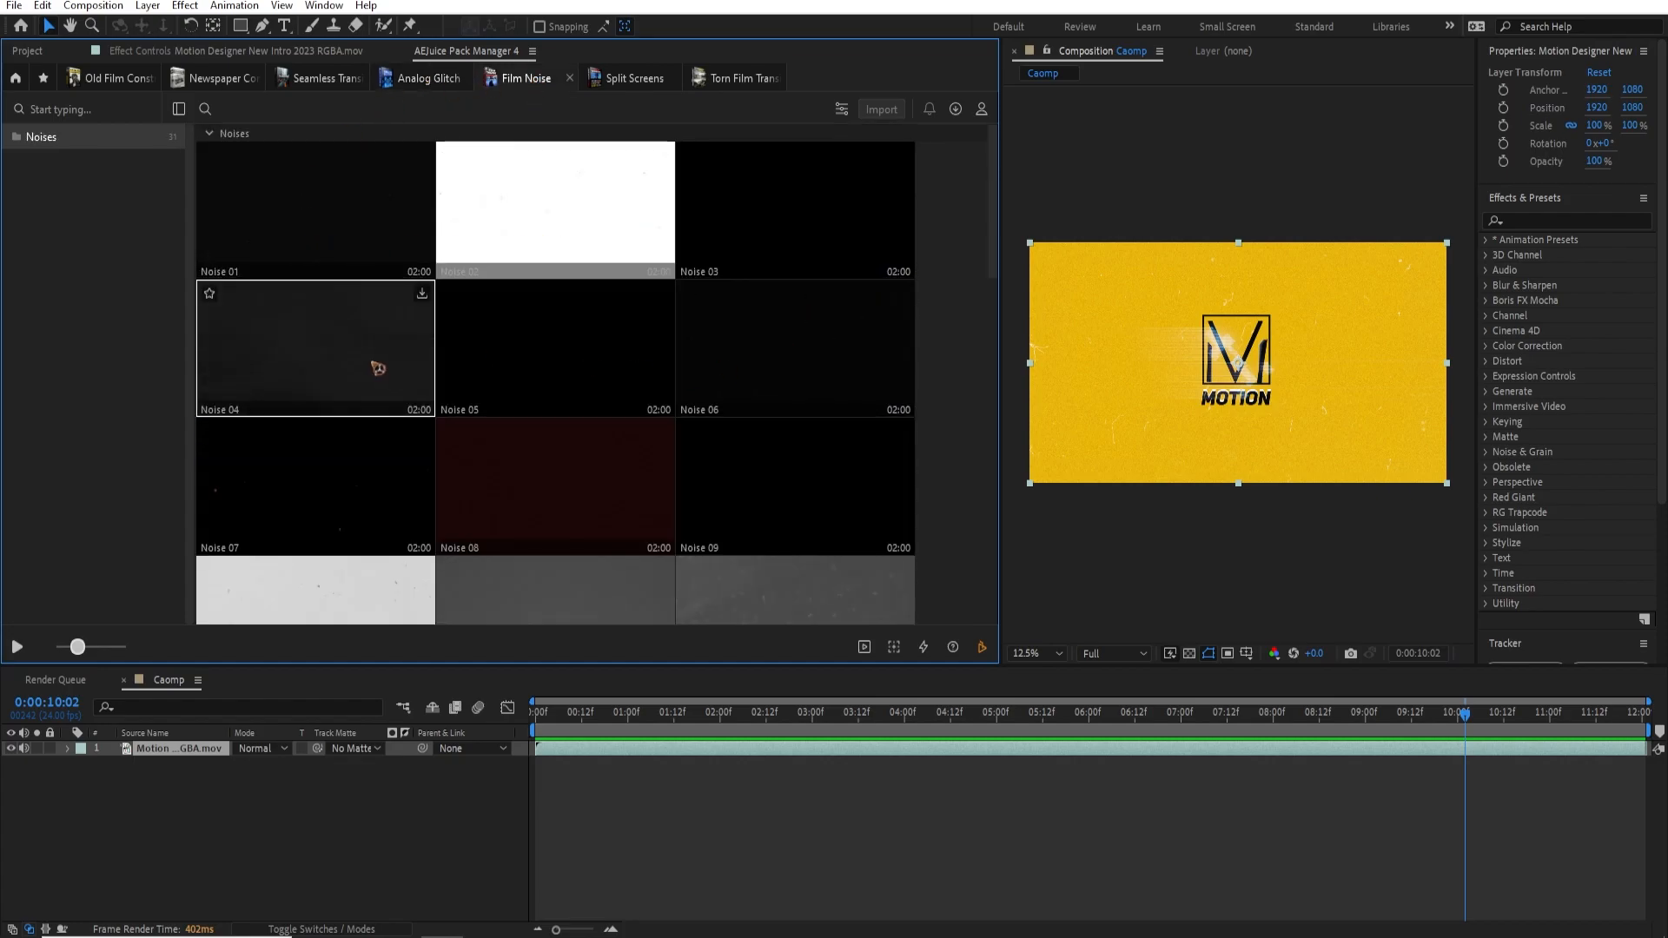
scroll(770, 391, "down", 1)
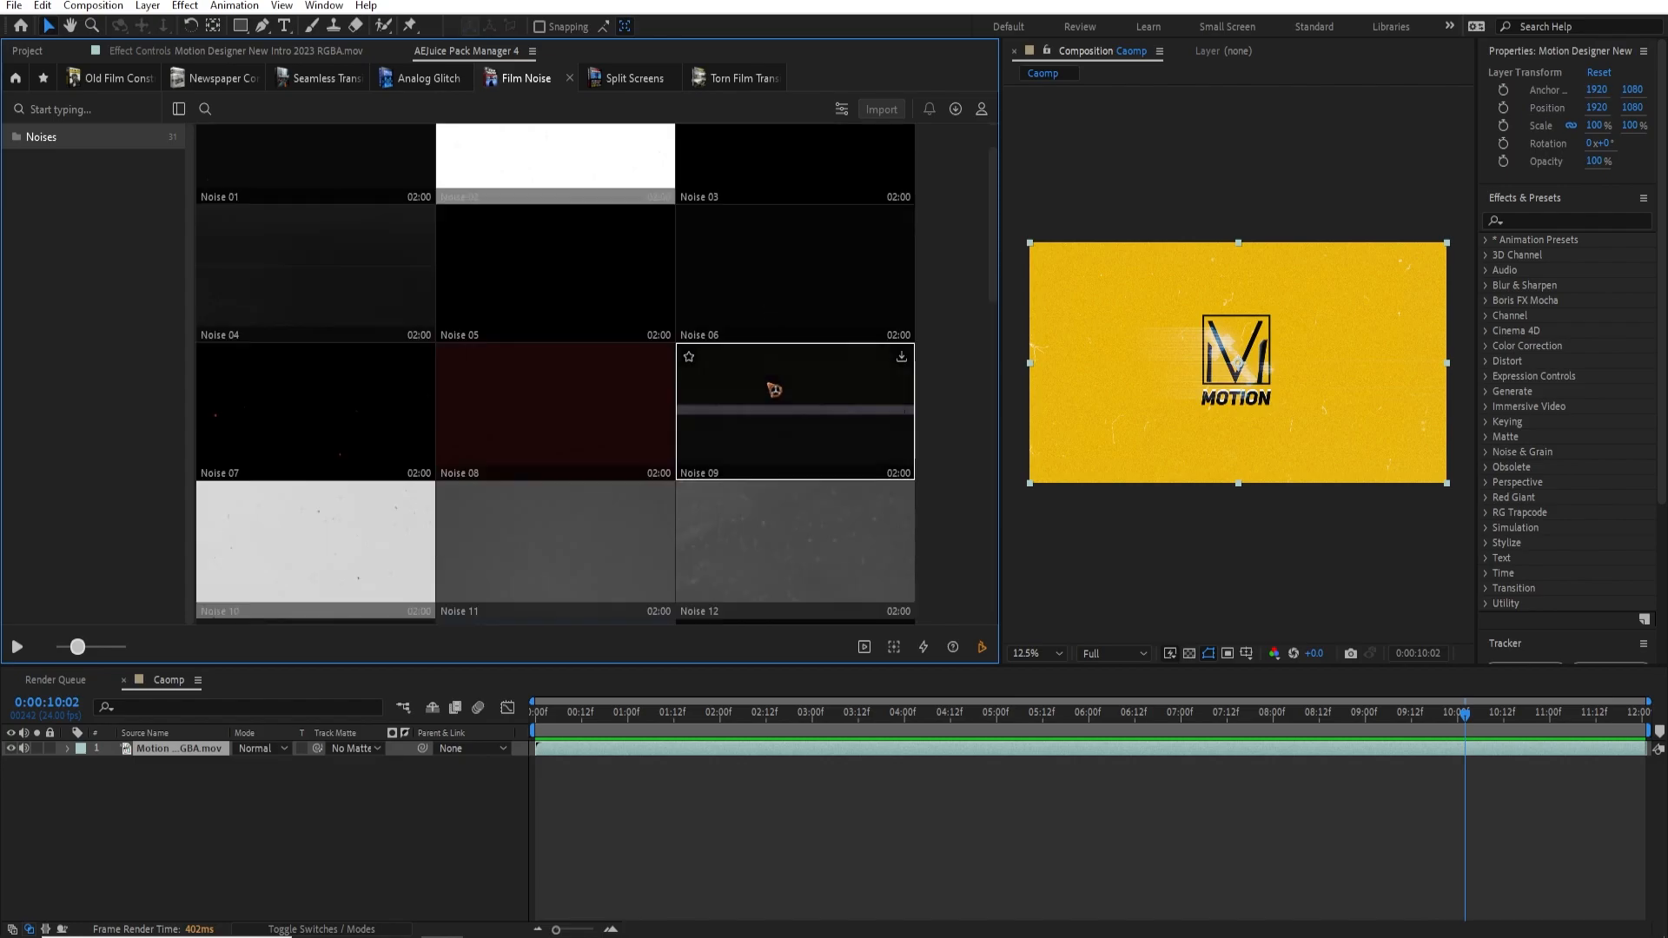
left_click(635, 80)
left_click(738, 78)
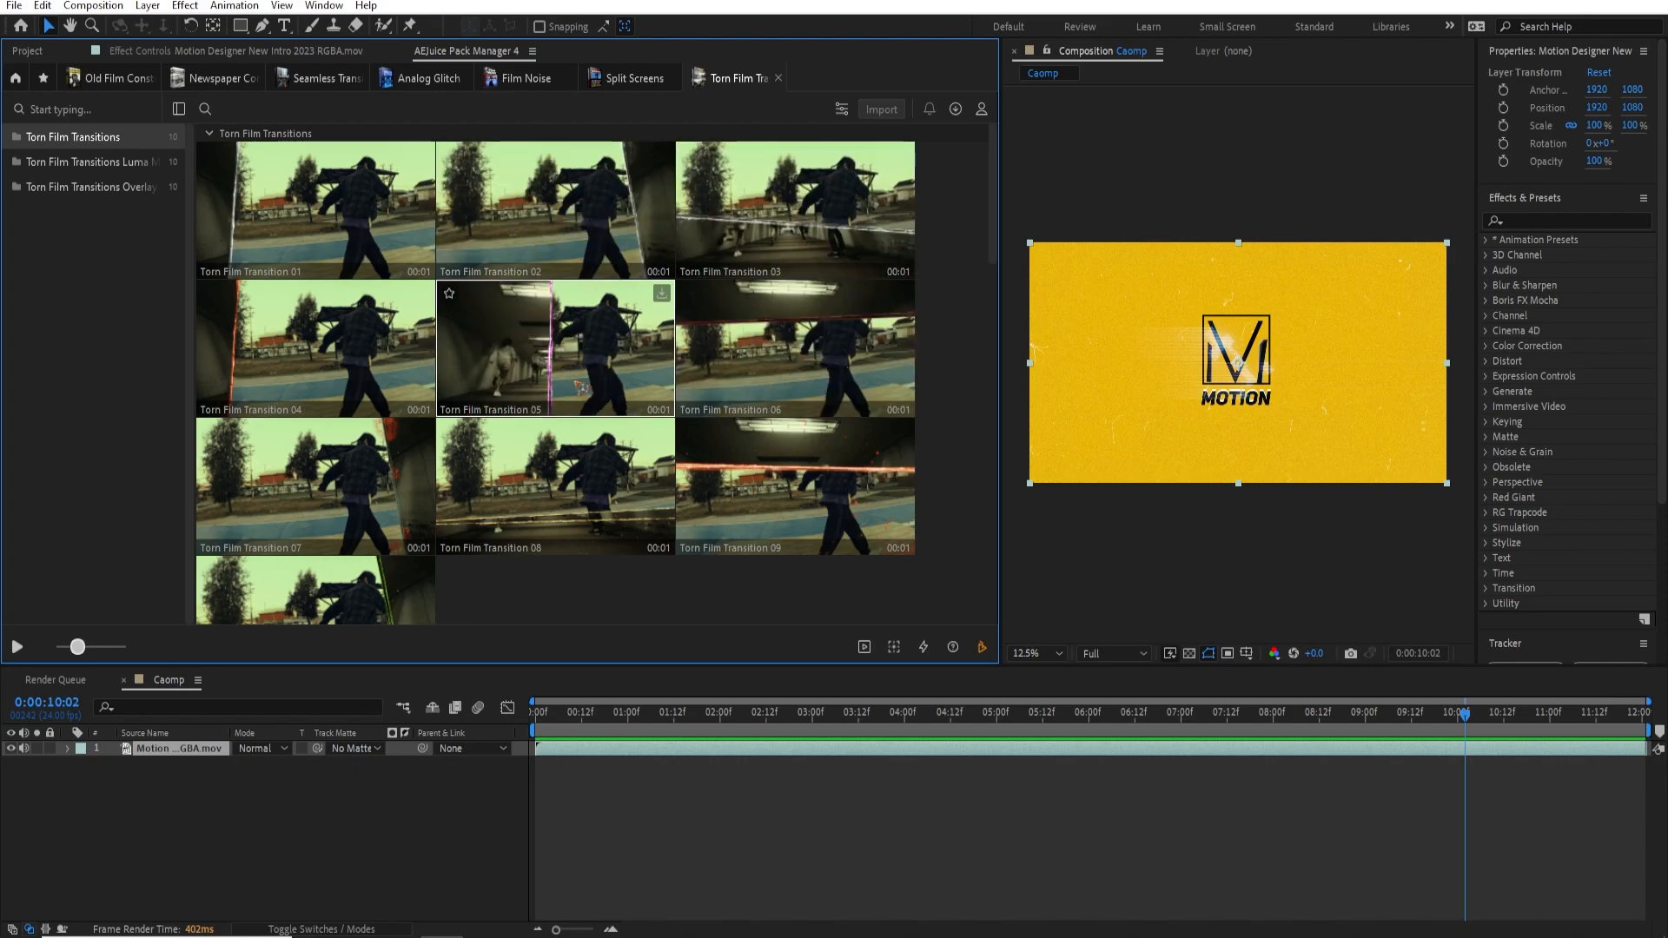
Return home to the grid of all purchased AEJuice asset packs
mouse_move(795, 210)
left_click(20, 80)
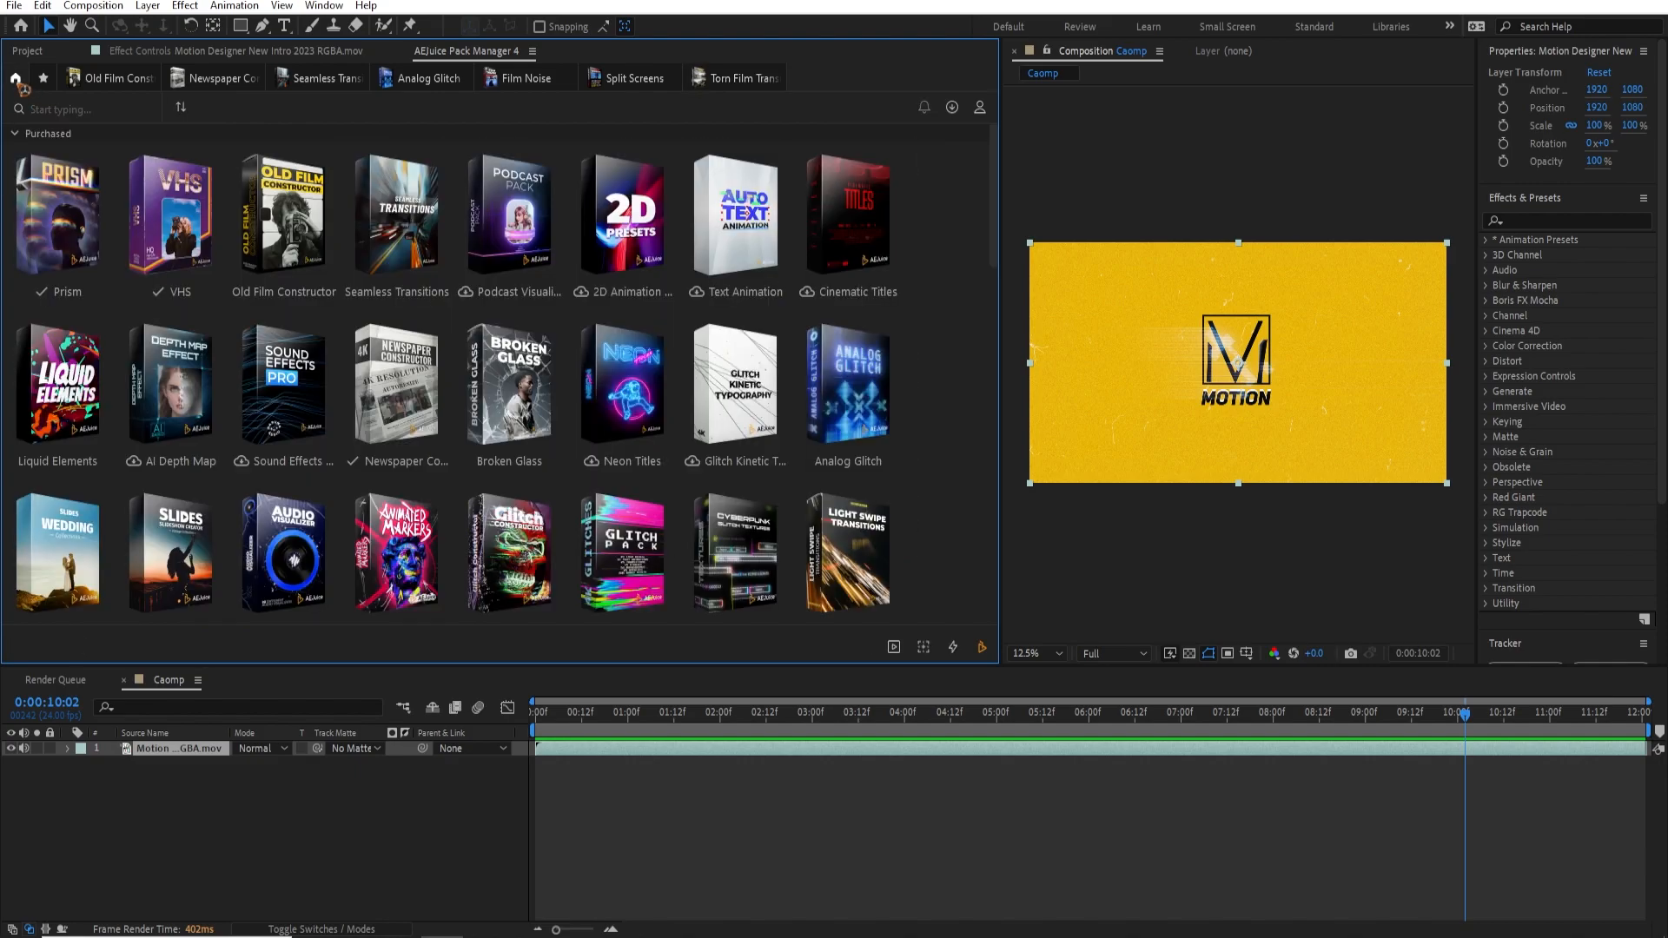